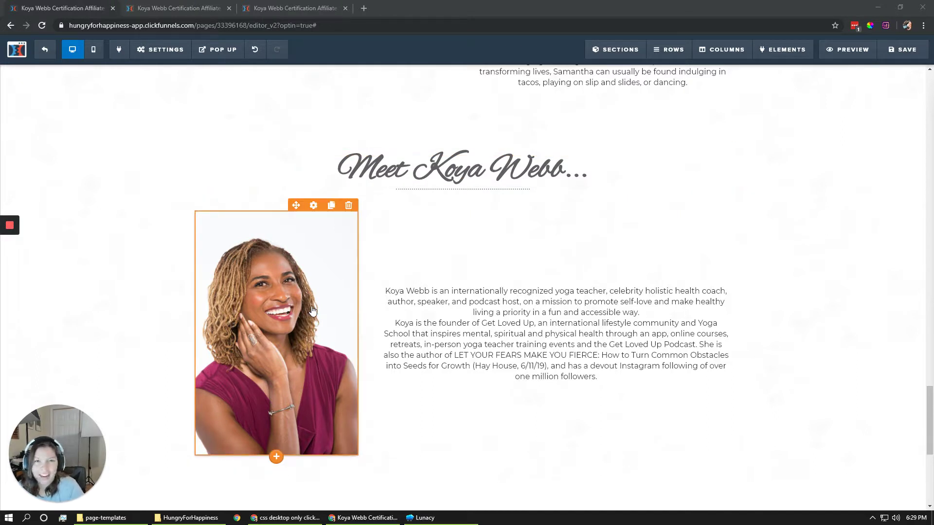
# Step: Scroll to the Meet Koya Webb row and put its bio text into edit mode
pyautogui.scroll(1, 312, 309)
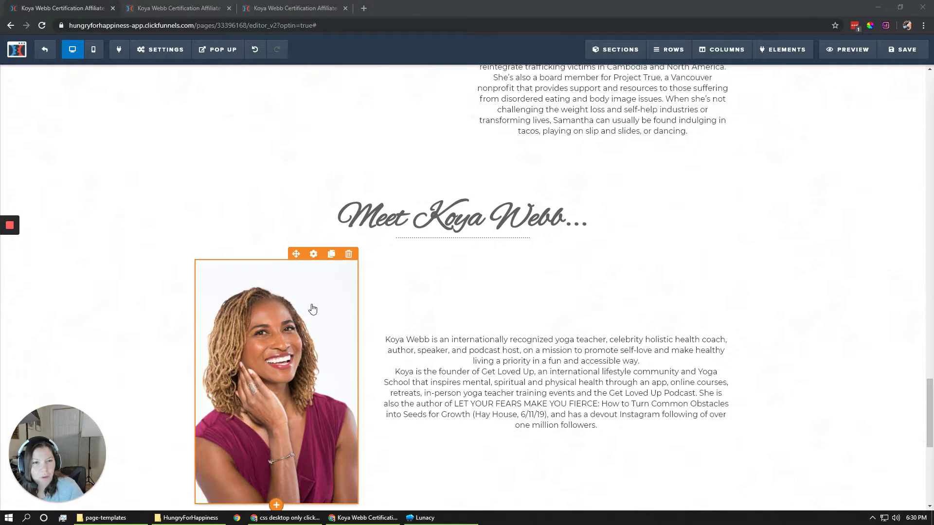
pyautogui.scroll(-1, 313, 309)
pyautogui.scroll(15, 313, 308)
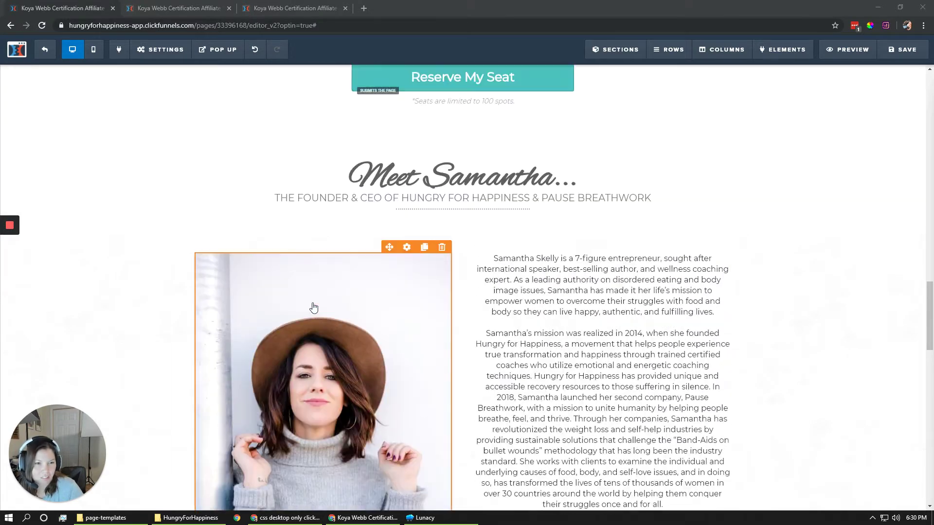
pyautogui.scroll(6, 314, 307)
pyautogui.scroll(-14, 315, 306)
pyautogui.scroll(17, 316, 305)
pyautogui.scroll(-1, 319, 299)
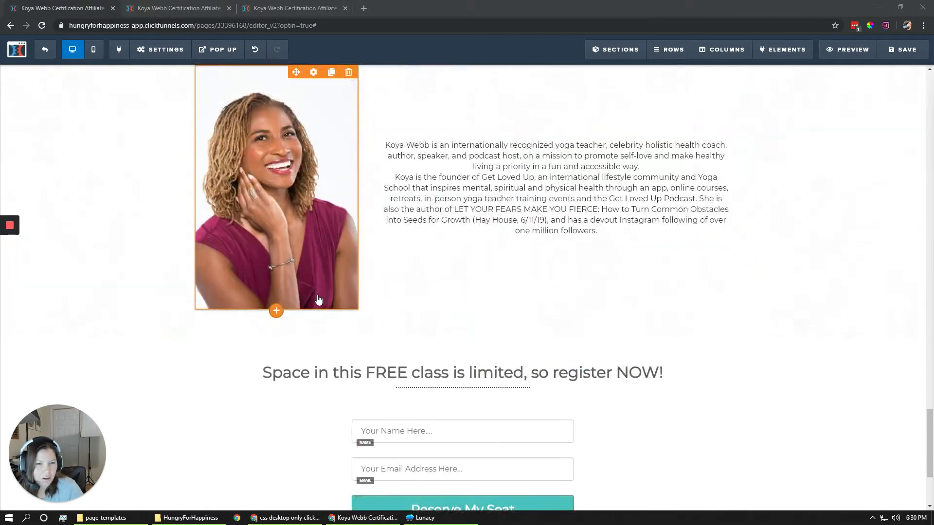
pyautogui.scroll(3, 319, 299)
pyautogui.click(491, 299)
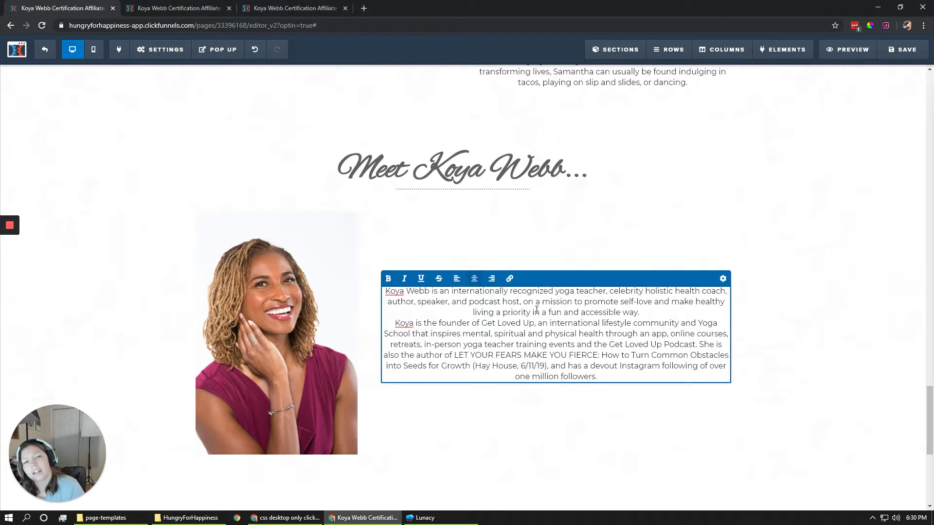
# Step: Review the 2 Column Row settings for the Koya Webb row, then close the panel
pyautogui.moveTo(530, 321)
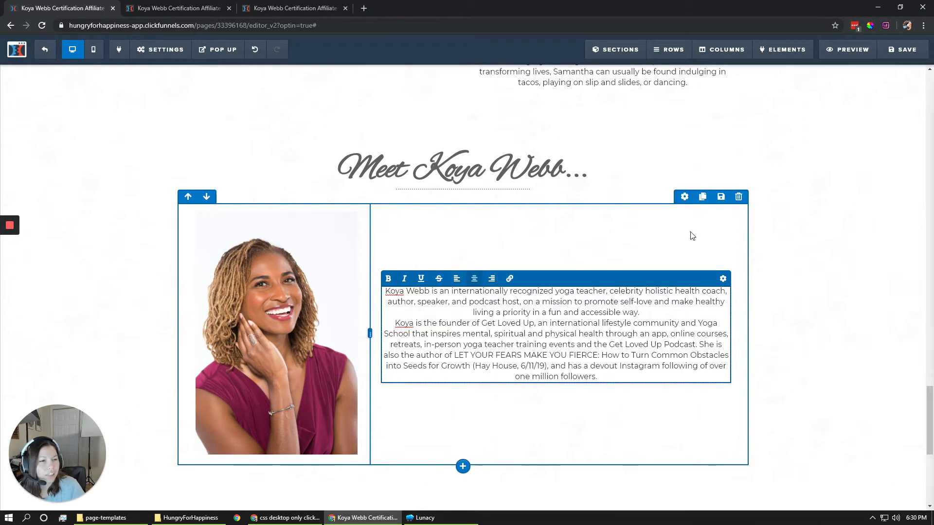
pyautogui.click(685, 198)
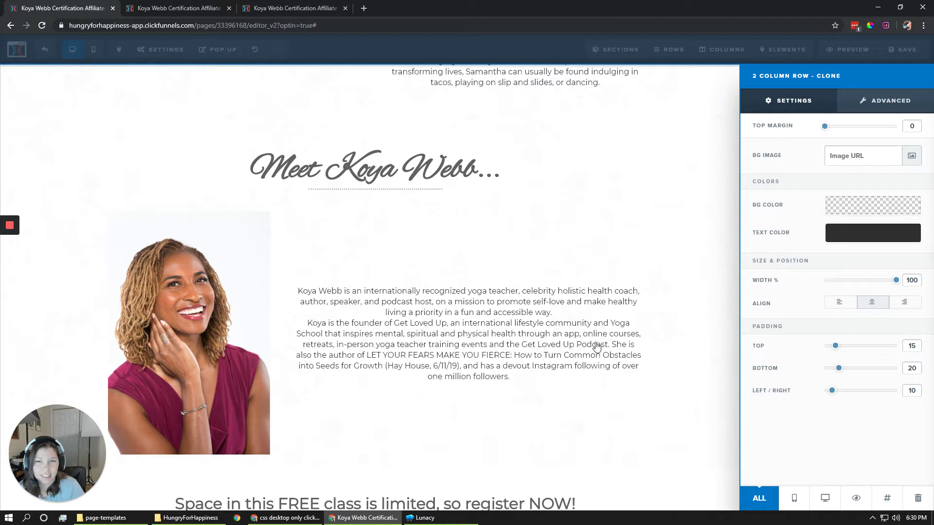
pyautogui.click(416, 333)
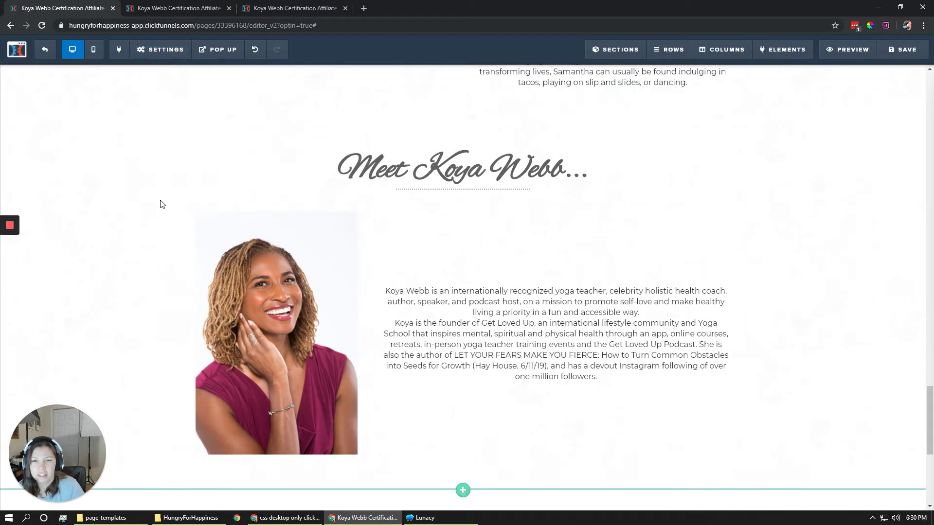
# Step: Open the page's Custom CSS and inspect the three flex centering declarations
pyautogui.moveTo(163, 49)
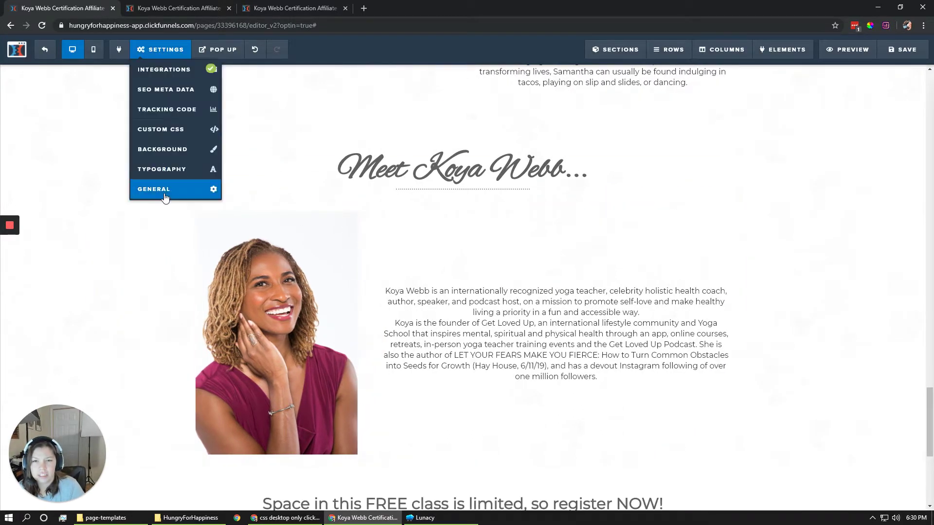
pyautogui.click(177, 139)
pyautogui.scroll(-3, 379, 262)
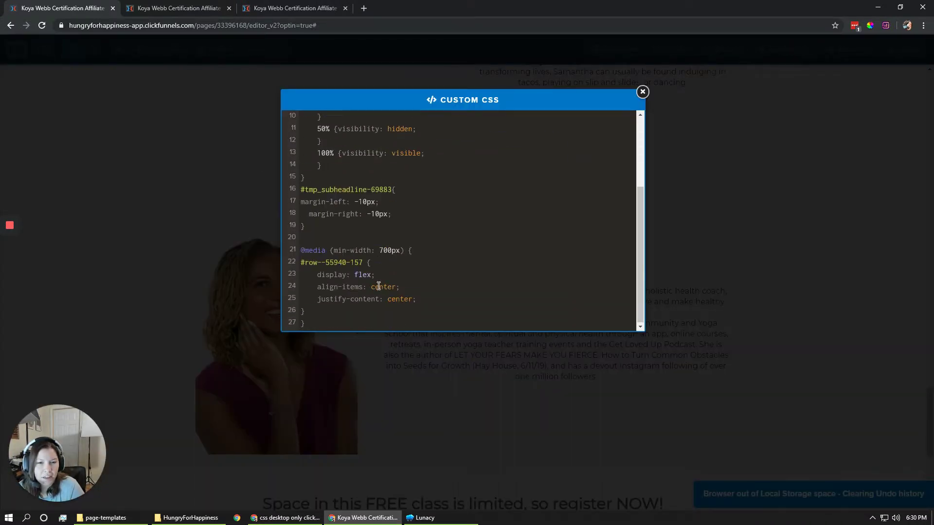
pyautogui.moveTo(318, 275); pyautogui.dragTo(420, 301)
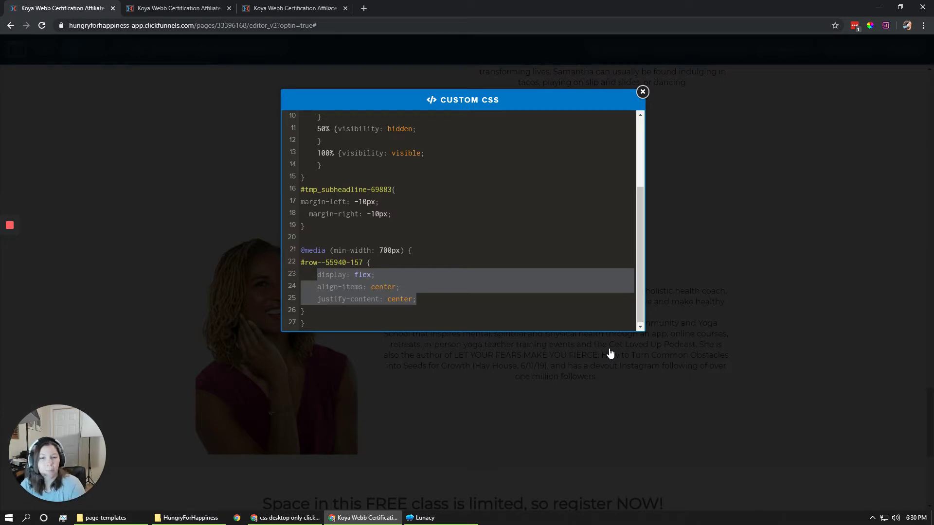
pyautogui.click(331, 264)
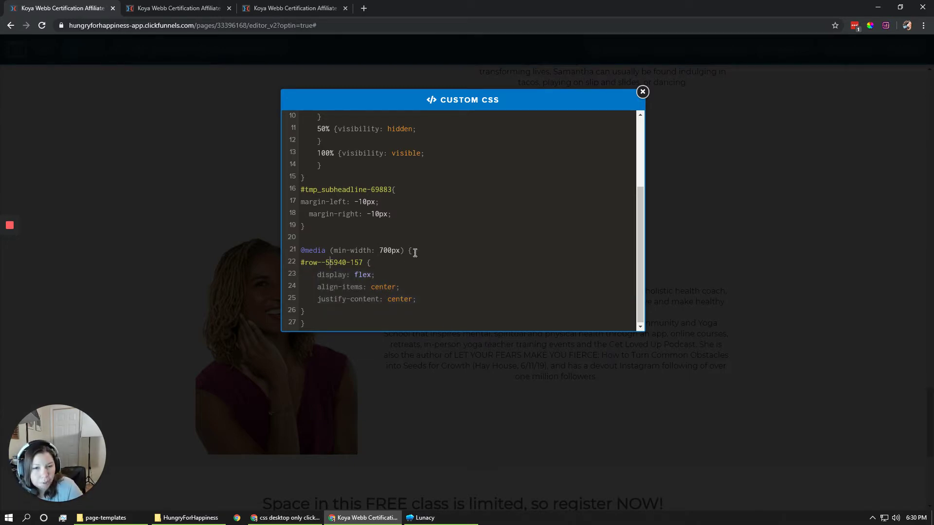
pyautogui.moveTo(412, 251); pyautogui.dragTo(300, 251)
pyautogui.hotkey('ctrl', 'c')
pyautogui.rightClick(301, 250)
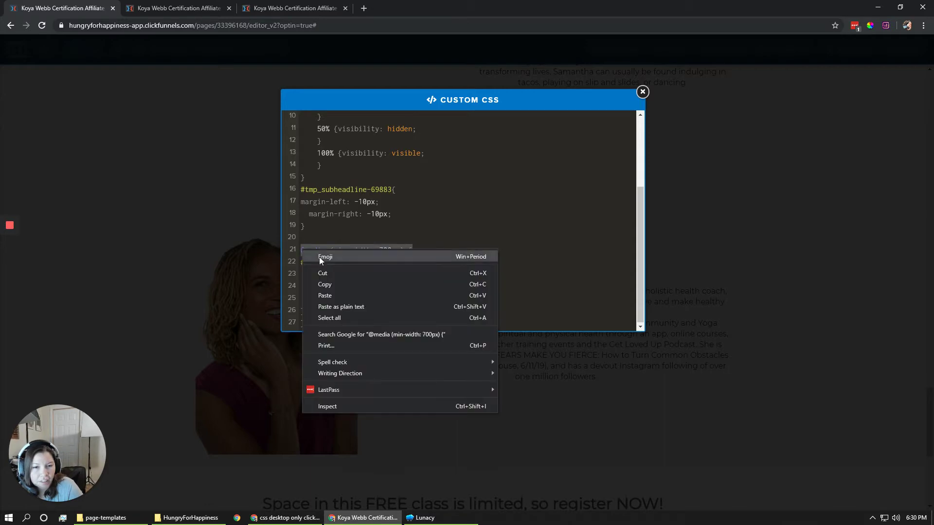
pyautogui.click(323, 274)
pyautogui.moveTo(319, 325); pyautogui.dragTo(301, 324)
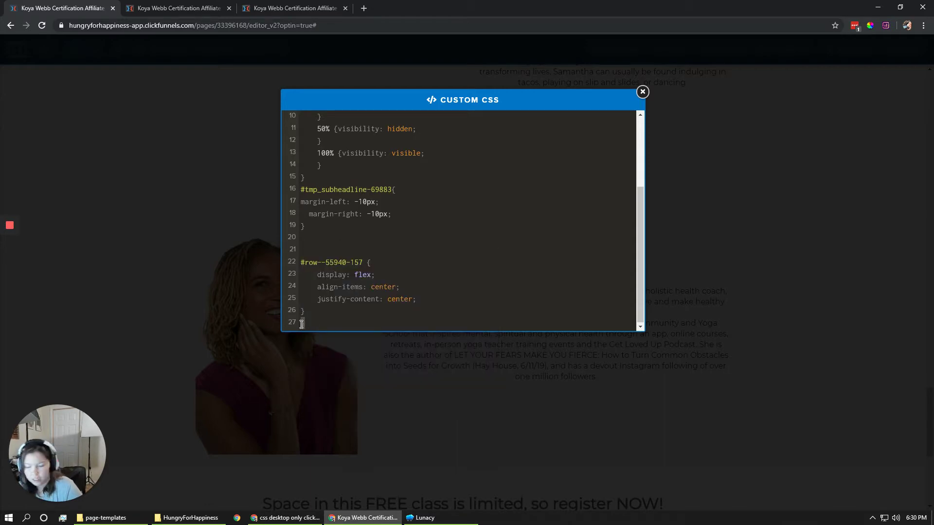
pyautogui.click(498, 392)
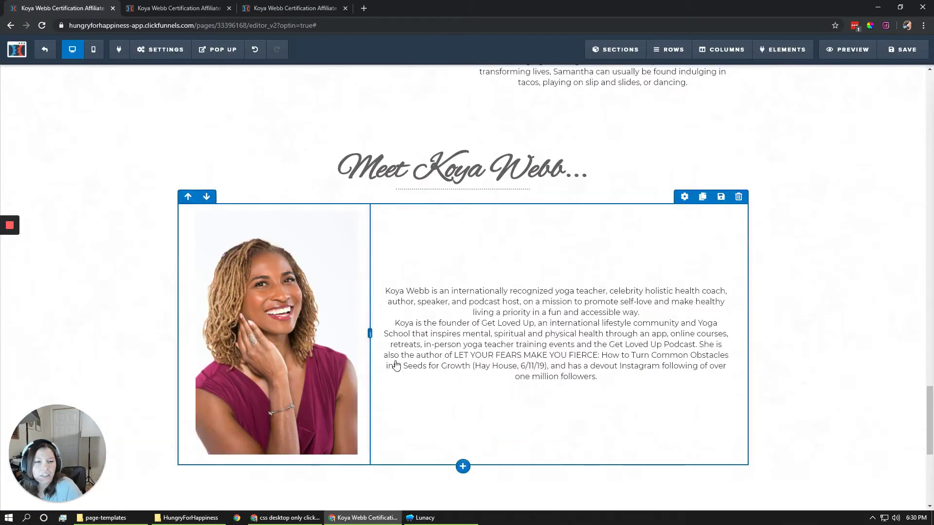
pyautogui.click(94, 49)
pyautogui.scroll(-10, 453, 301)
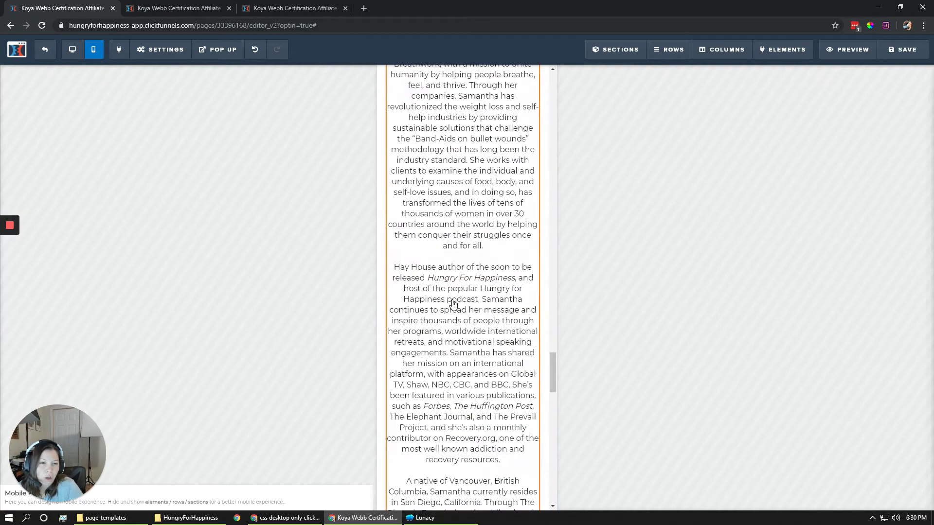
pyautogui.scroll(-6, 453, 300)
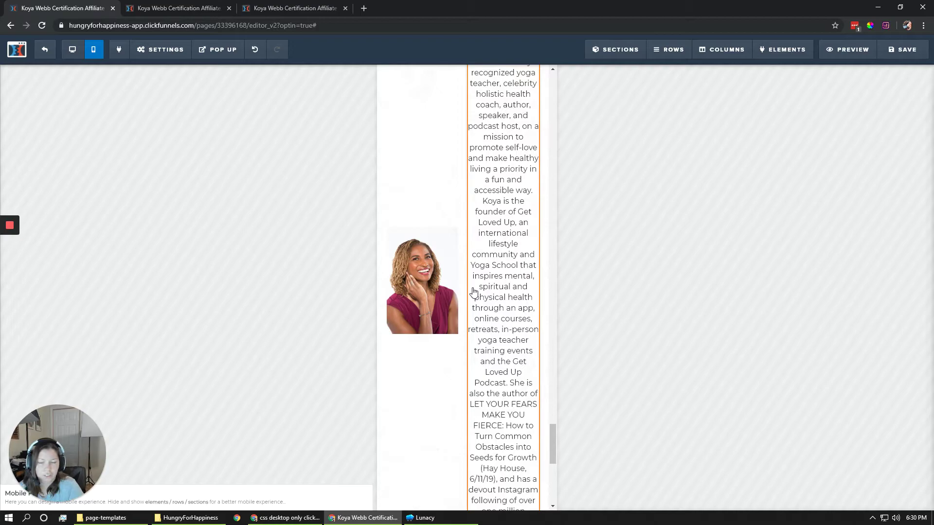
pyautogui.scroll(8, 462, 297)
pyautogui.scroll(10, 460, 296)
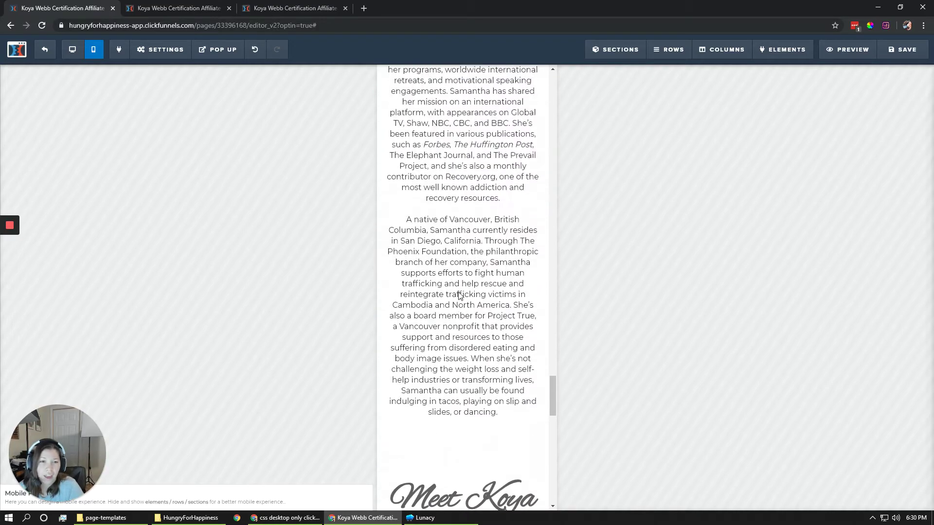
pyautogui.scroll(-15, 459, 295)
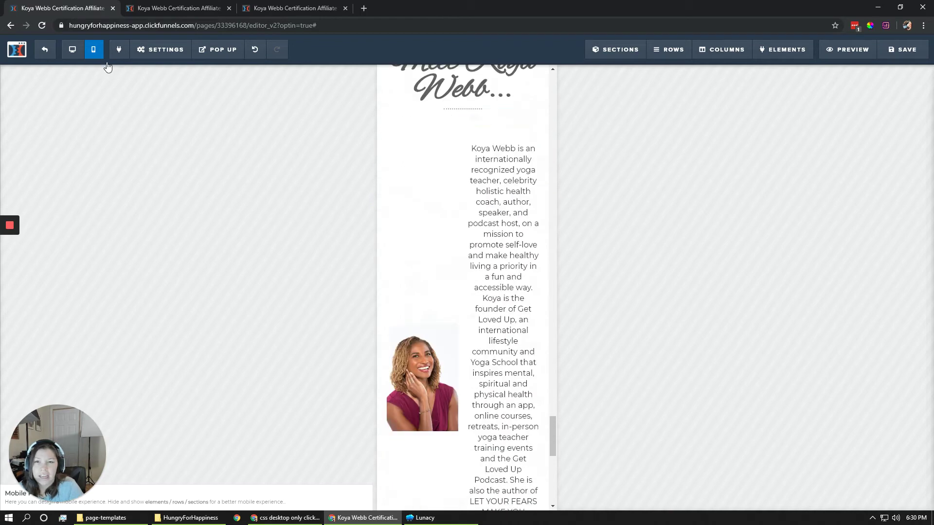
pyautogui.click(72, 49)
# Step: Set the Meet Koya Webb row's visibility to desktop only
pyautogui.scroll(4, 477, 315)
pyautogui.scroll(-1, 496, 271)
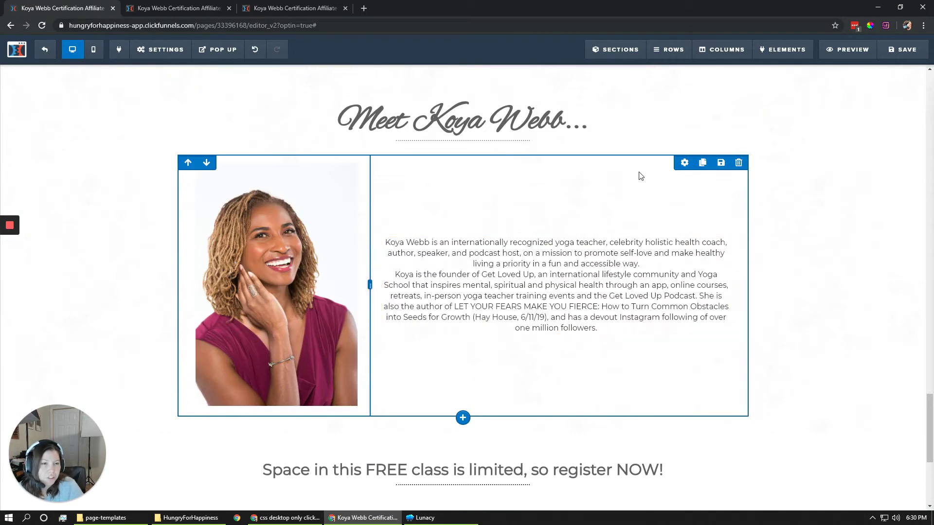
pyautogui.click(684, 163)
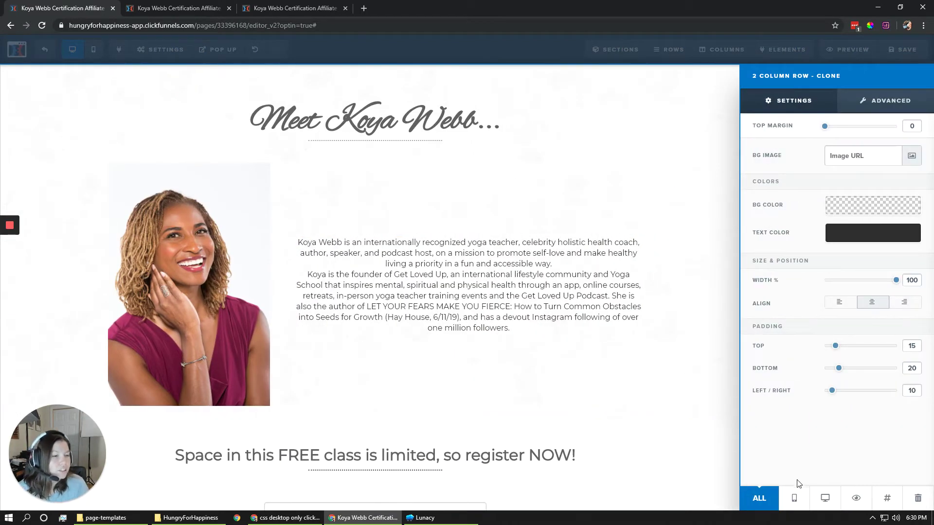
pyautogui.click(825, 498)
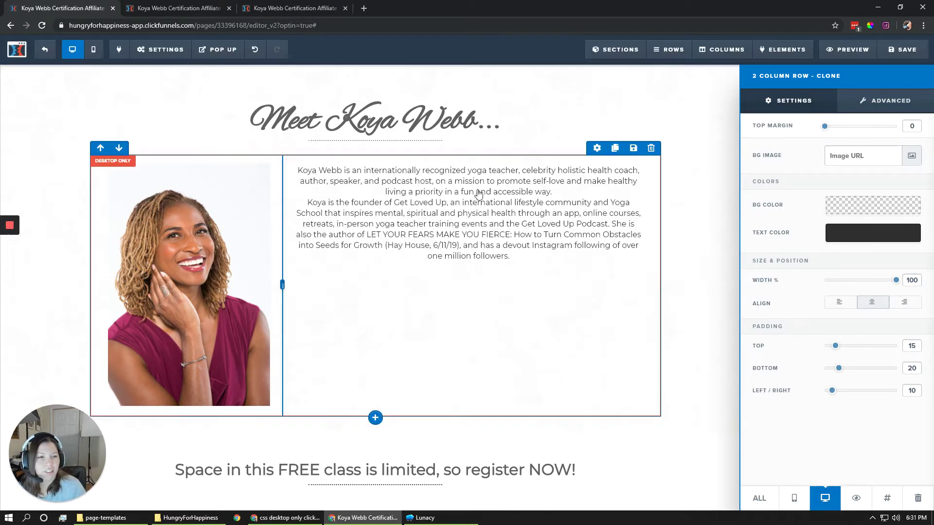
# Step: Look up the Koya Webb row's CSS ID selector from its settings
pyautogui.click(685, 147)
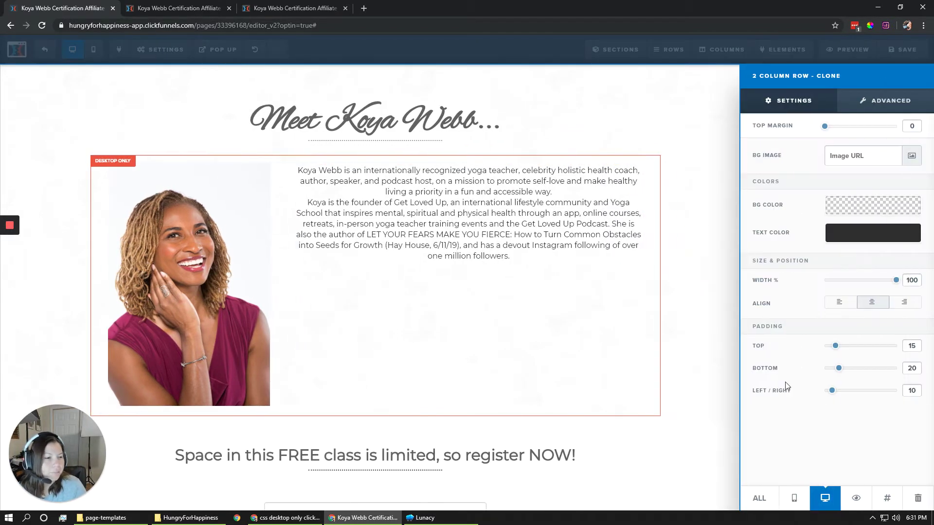
pyautogui.click(894, 503)
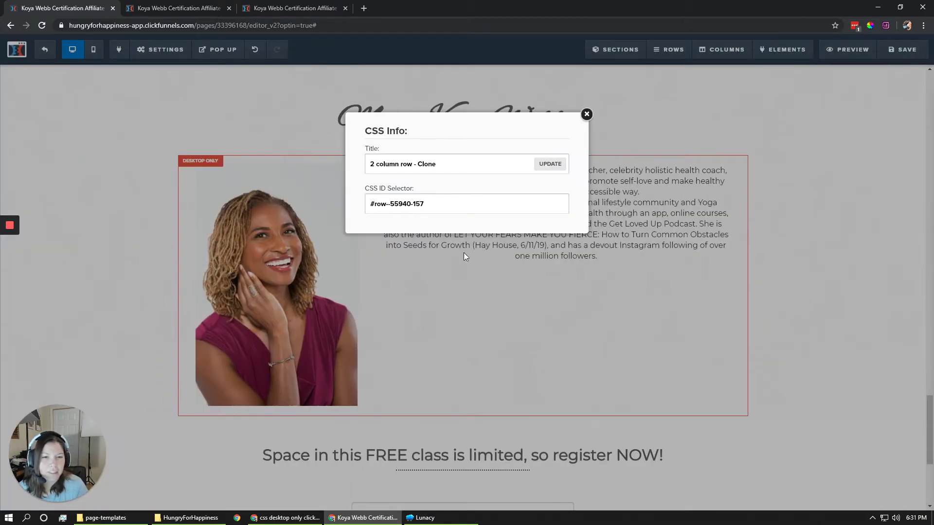
pyautogui.click(464, 254)
# Step: Review the page's Custom CSS, then set the row's visibility to Mobile & Desktop
pyautogui.moveTo(160, 49)
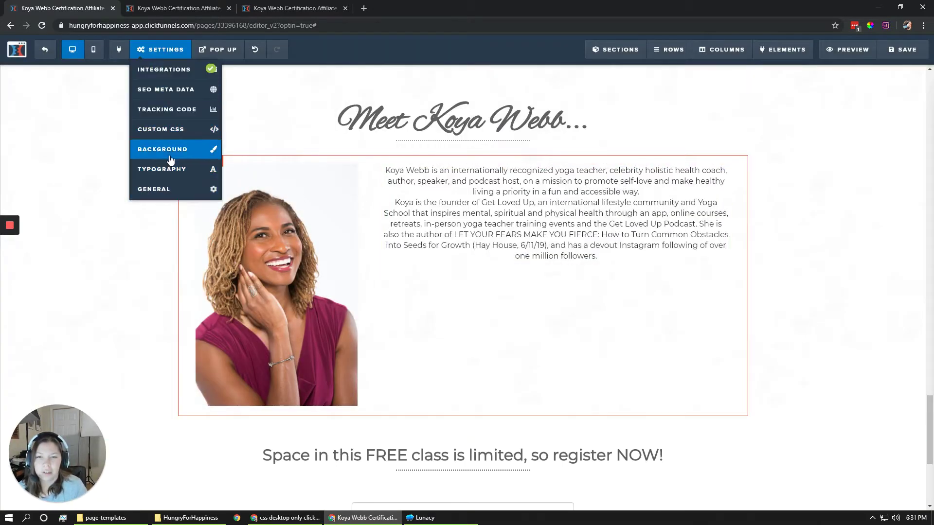
pyautogui.click(178, 130)
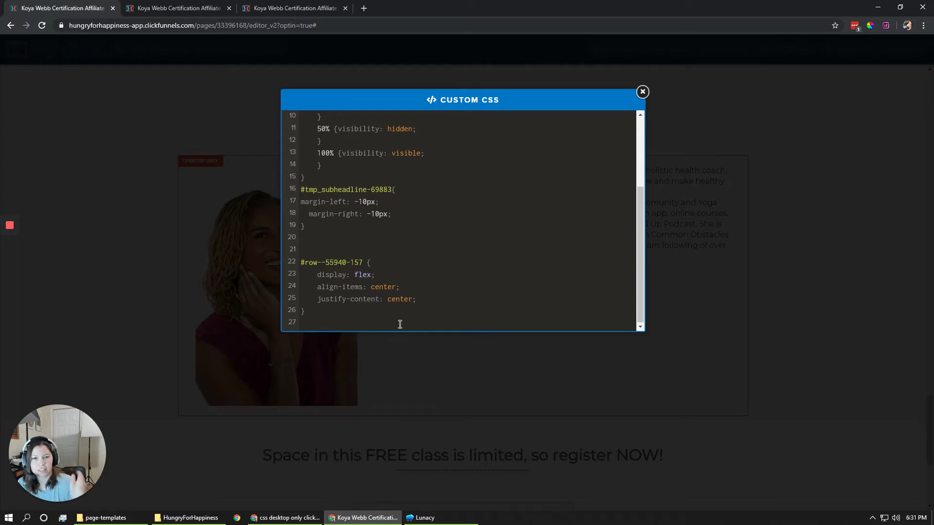
pyautogui.click(512, 378)
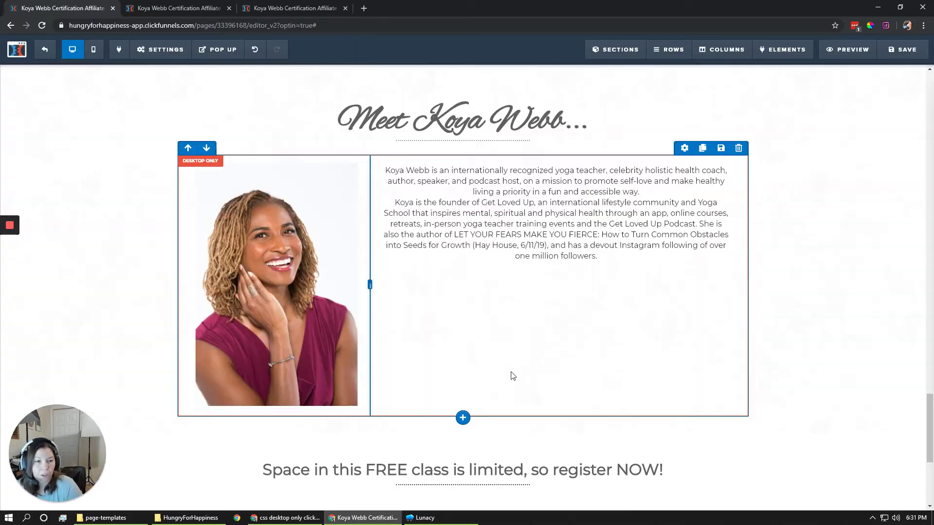
pyautogui.click(683, 149)
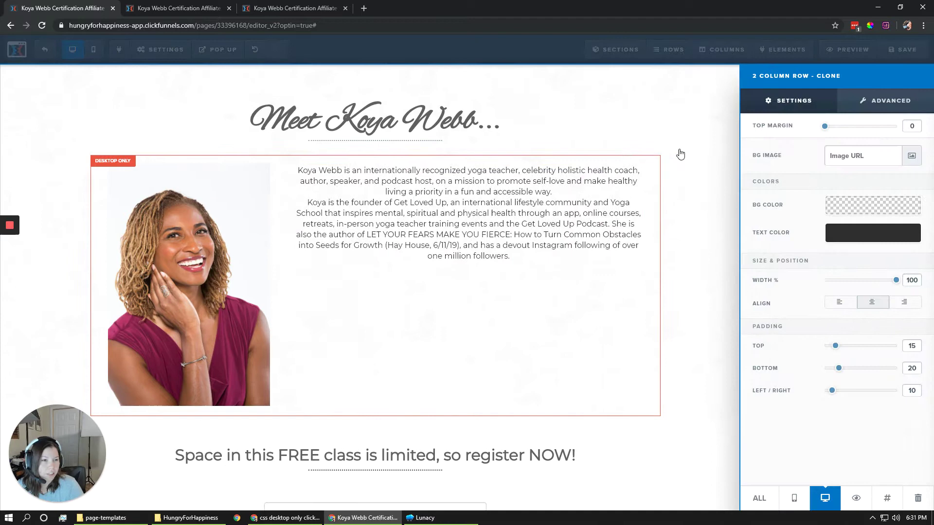
pyautogui.click(759, 496)
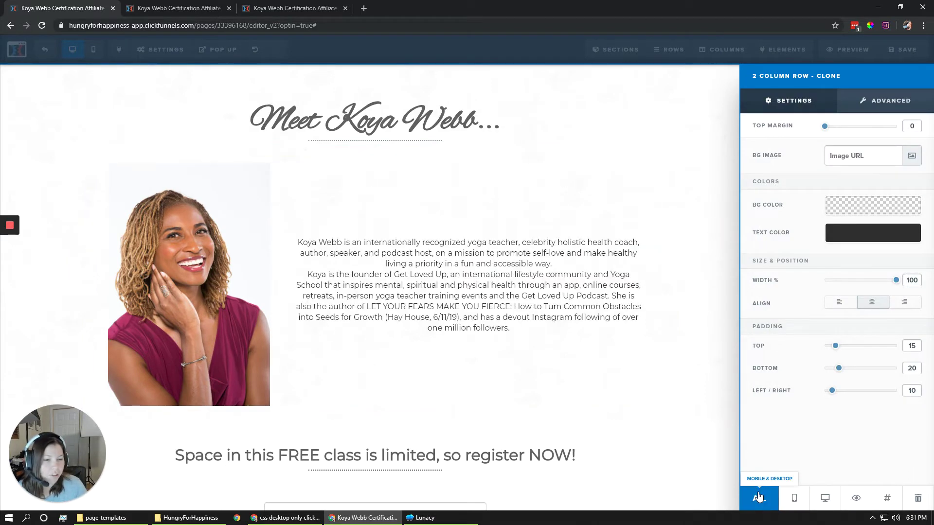
pyautogui.click(535, 360)
pyautogui.moveTo(167, 56)
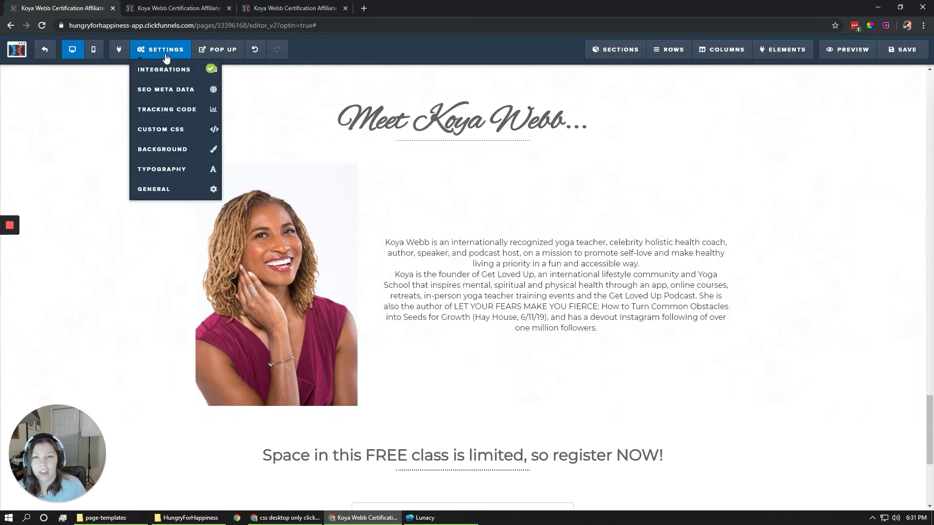
pyautogui.click(170, 128)
pyautogui.write('#row--55940-157 {     display: flex;     align-items: center;     justify-content: center; }')
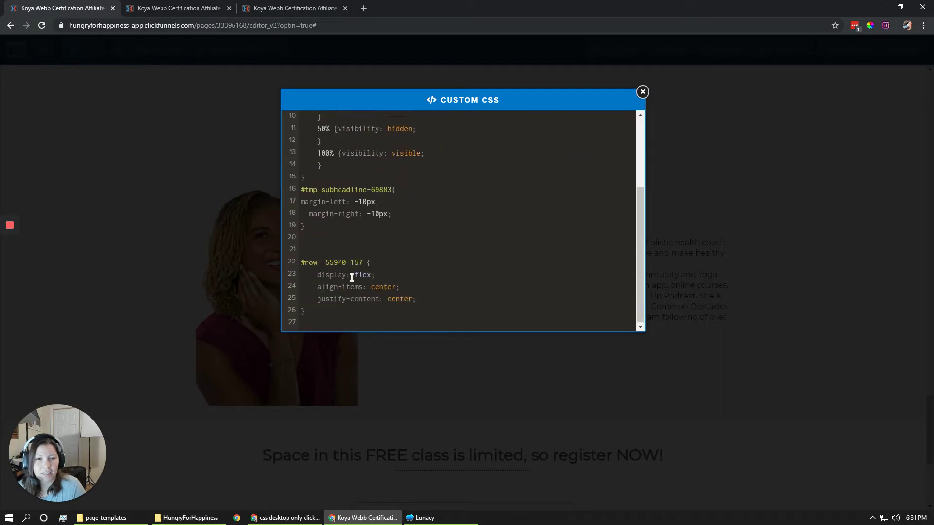
pyautogui.click(313, 251)
pyautogui.hotkey('ctrl', 'v')
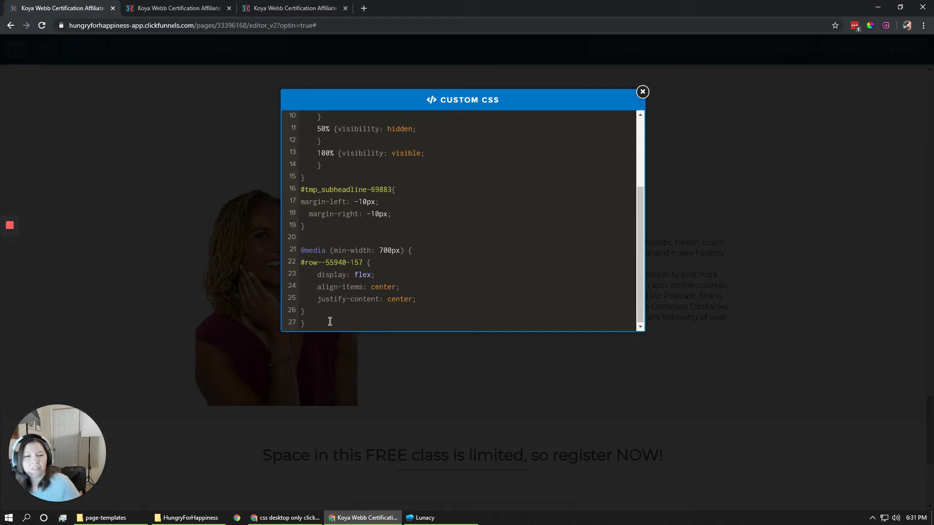
pyautogui.click(492, 388)
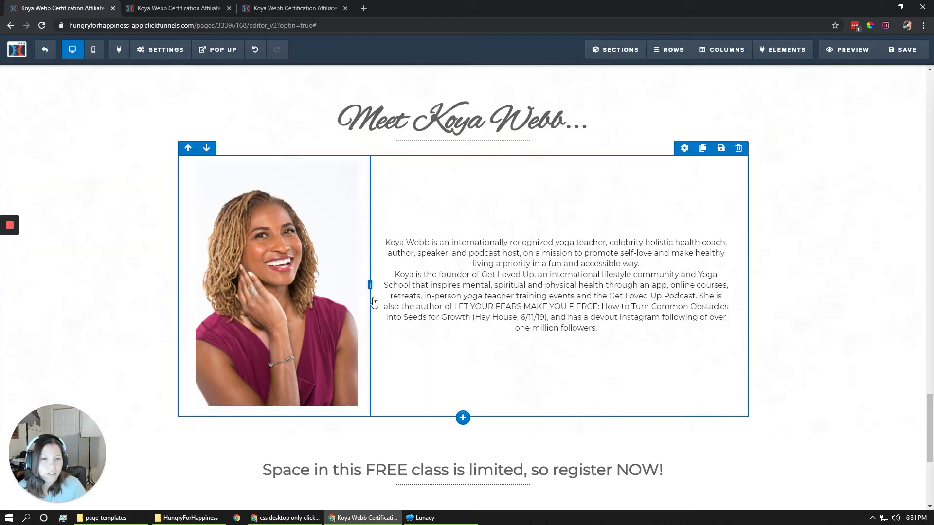
# Step: Check in the mobile layout that the Koya Webb row stacks, then return to desktop view
pyautogui.click(95, 49)
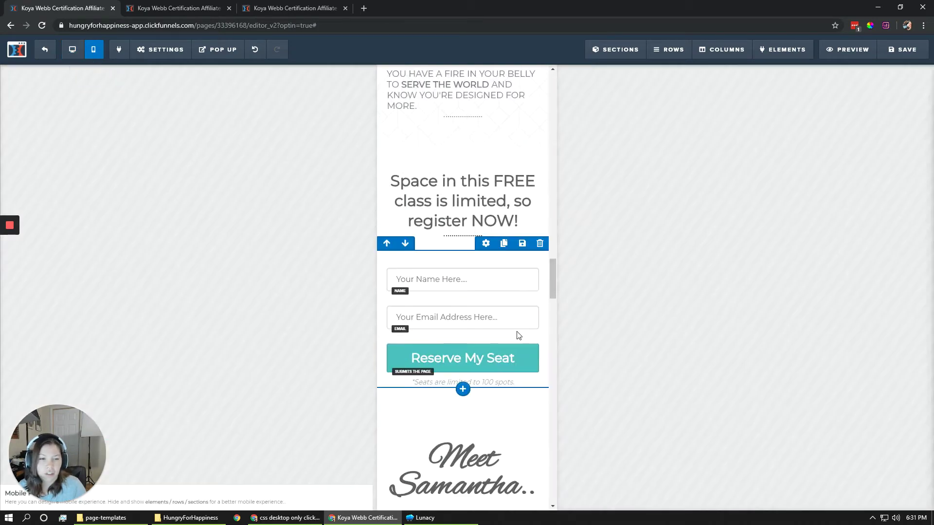
pyautogui.scroll(-20, 519, 335)
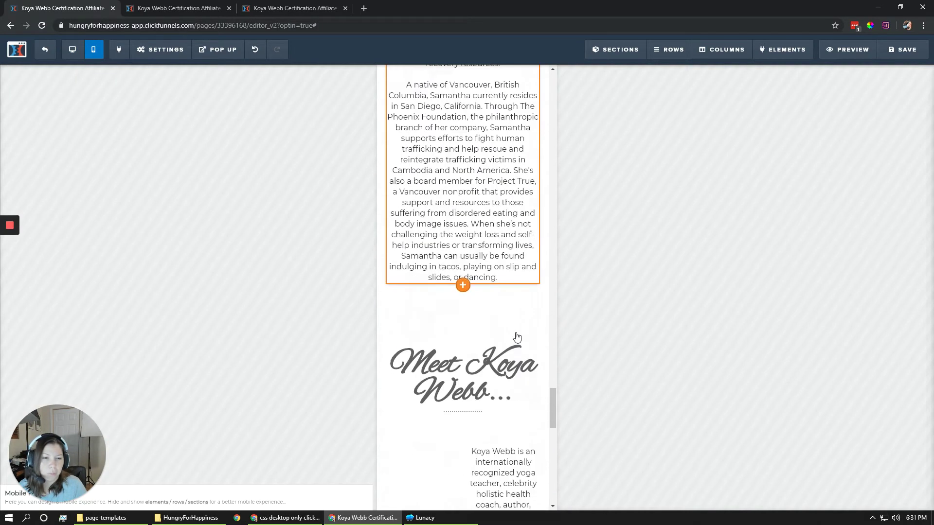
pyautogui.scroll(-9, 517, 337)
pyautogui.scroll(7, 517, 337)
pyautogui.click(71, 49)
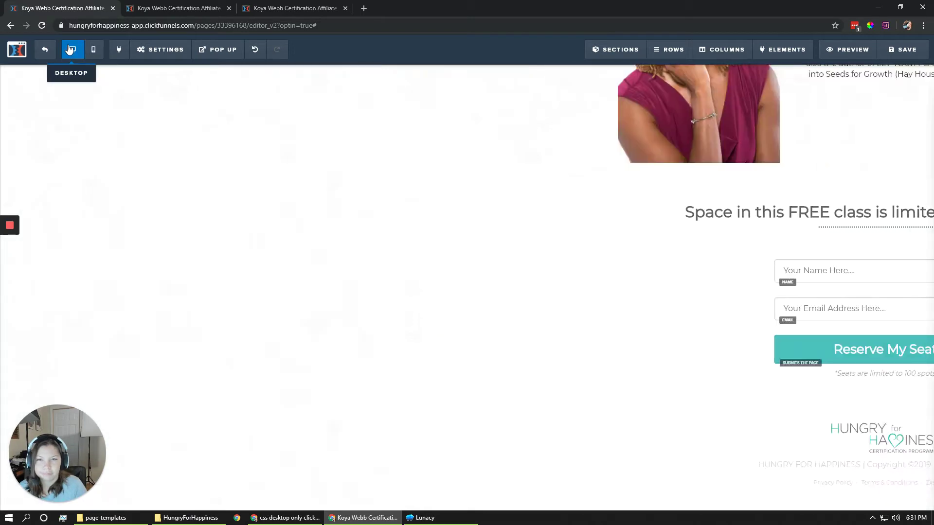
# Step: Recheck the media-query centering rule in Custom CSS and save the page
pyautogui.click(156, 50)
pyautogui.click(165, 128)
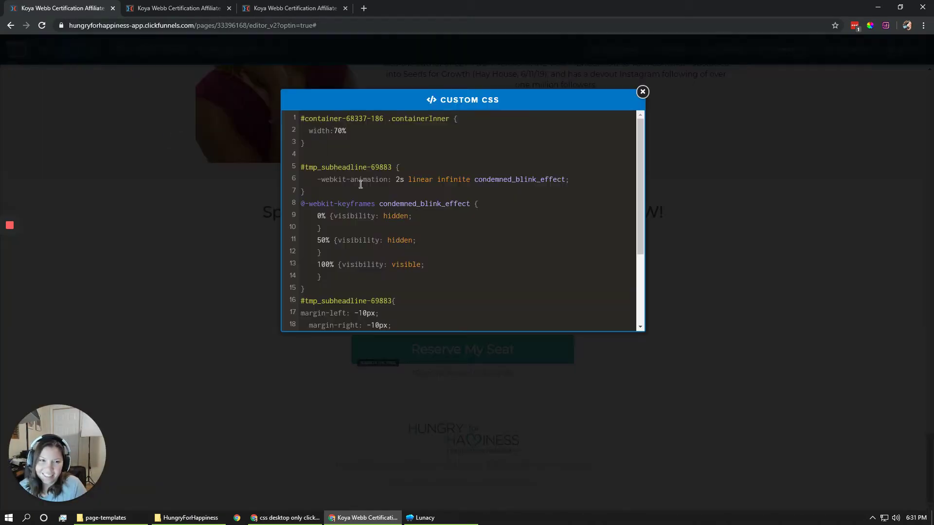
pyautogui.scroll(-3, 416, 255)
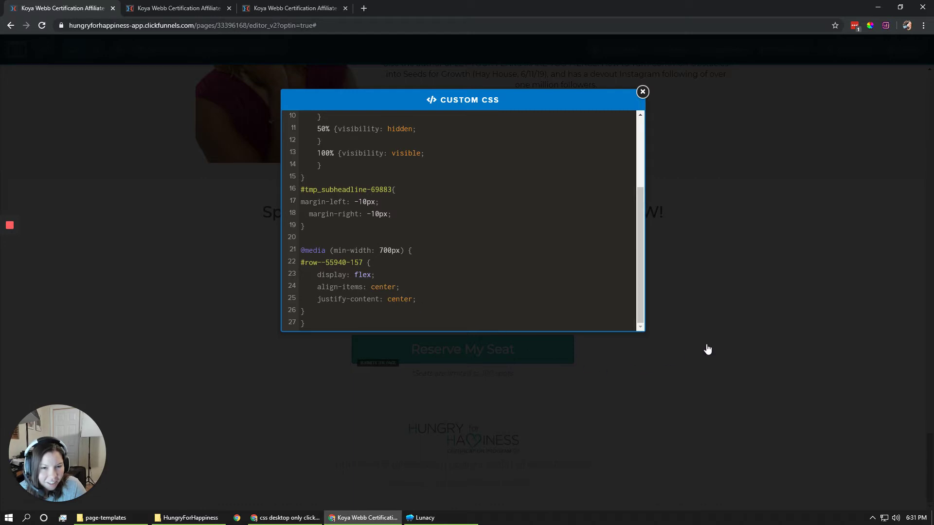
pyautogui.click(728, 346)
pyautogui.click(900, 50)
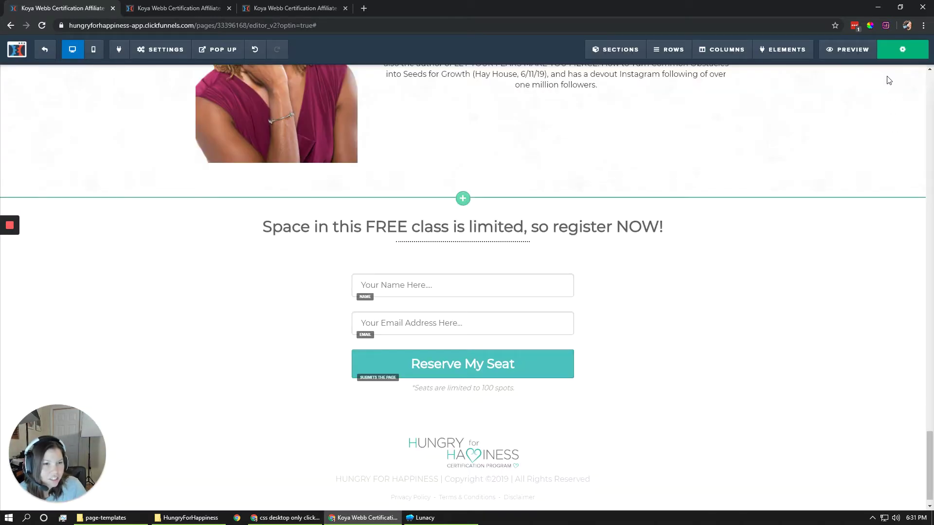
pyautogui.click(848, 49)
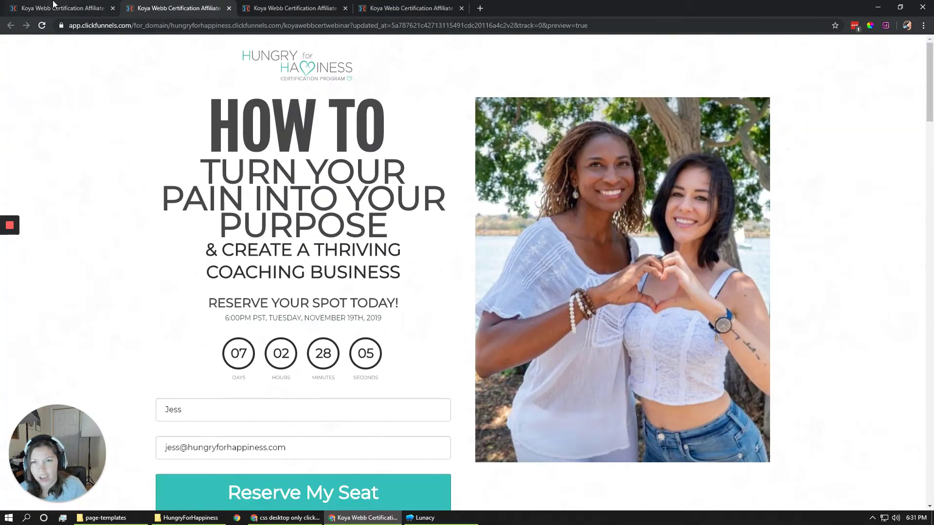
pyautogui.click(63, 8)
pyautogui.click(194, 6)
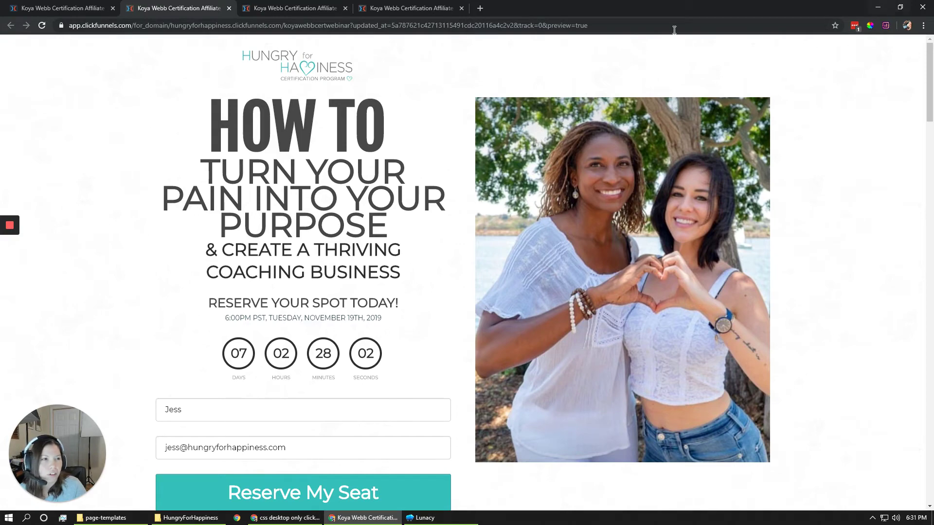
pyautogui.moveTo(175, 8); pyautogui.dragTo(178, 44)
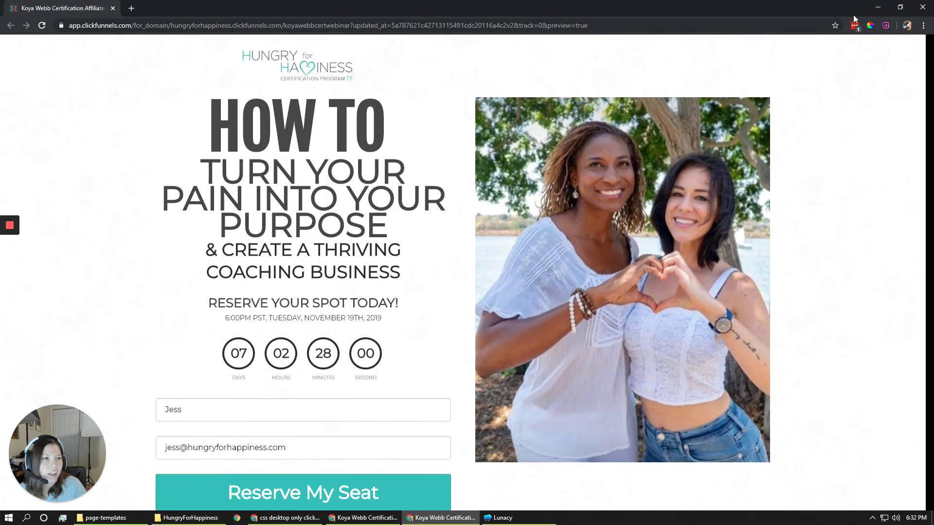
pyautogui.click(897, 13)
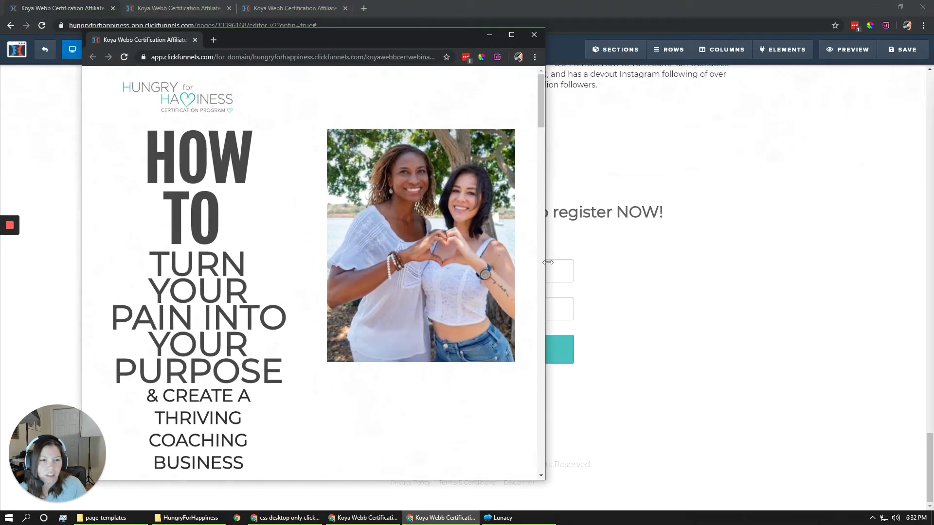
pyautogui.moveTo(544, 261); pyautogui.dragTo(326, 287)
pyautogui.scroll(-15, 224, 289)
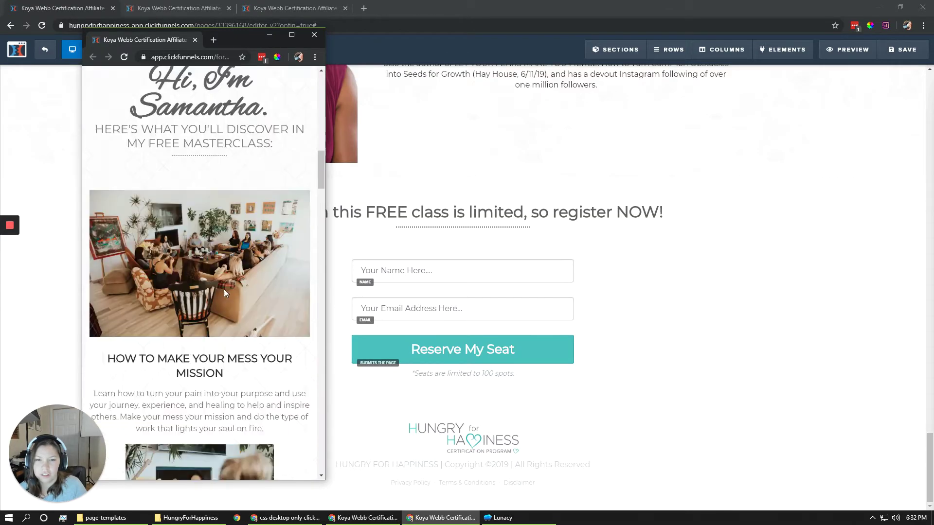
pyautogui.scroll(-18, 225, 281)
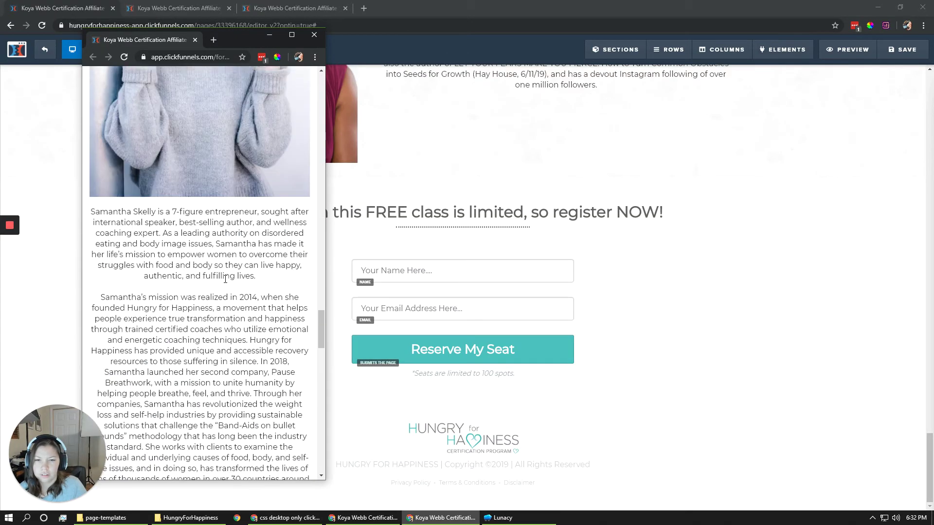
pyautogui.scroll(-5, 225, 277)
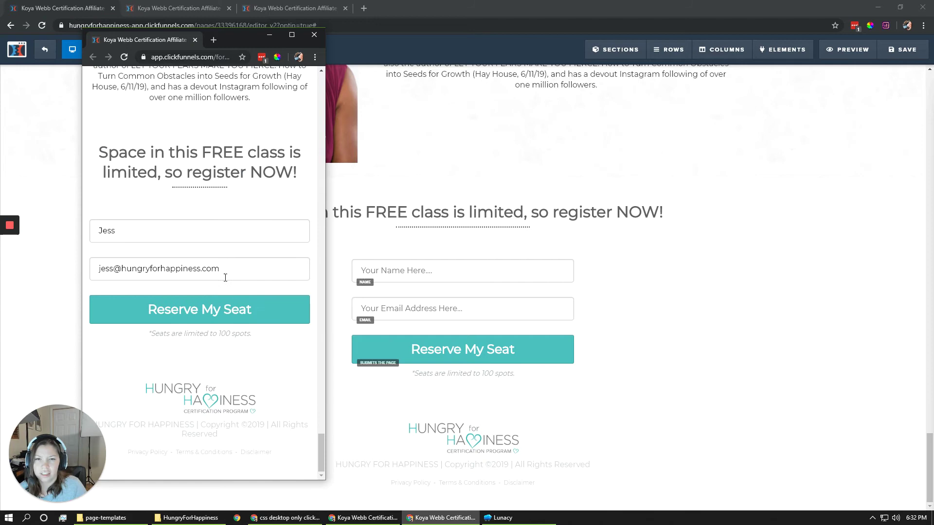
pyautogui.scroll(12, 224, 277)
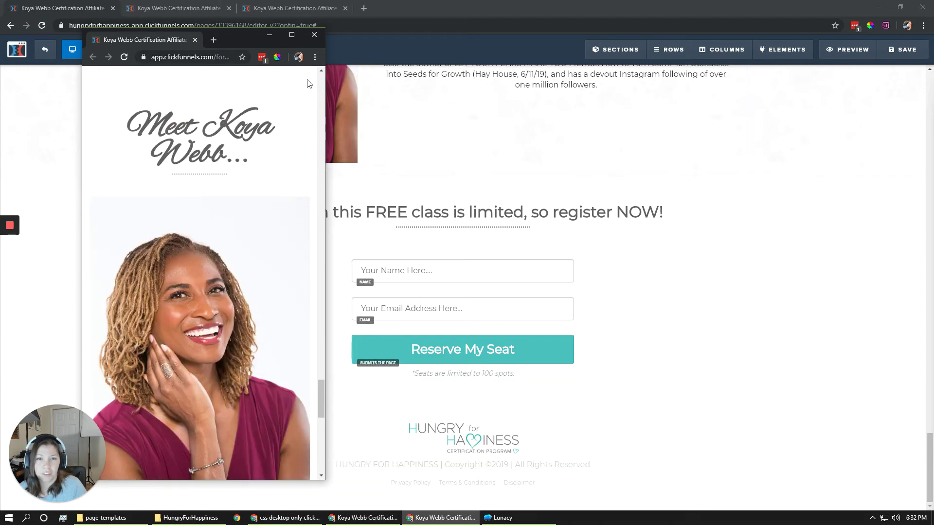
pyautogui.click(293, 38)
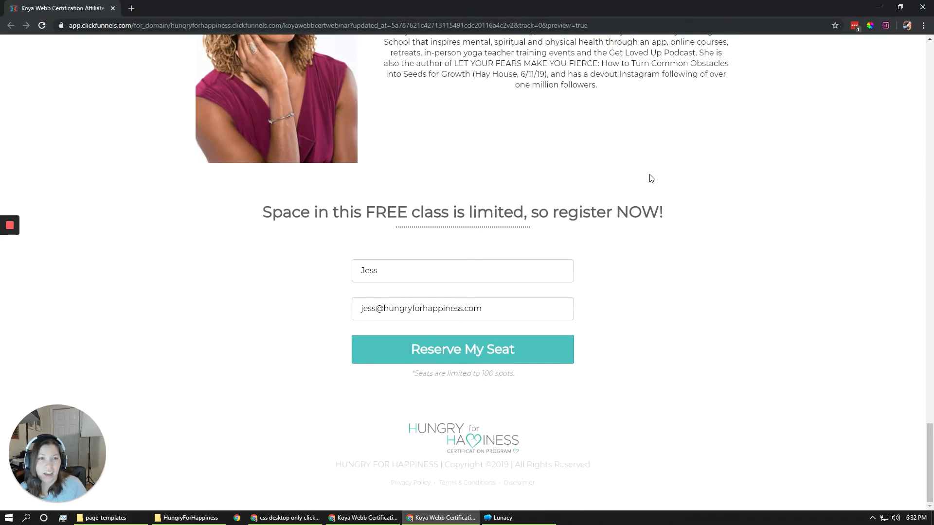
pyautogui.scroll(7, 651, 180)
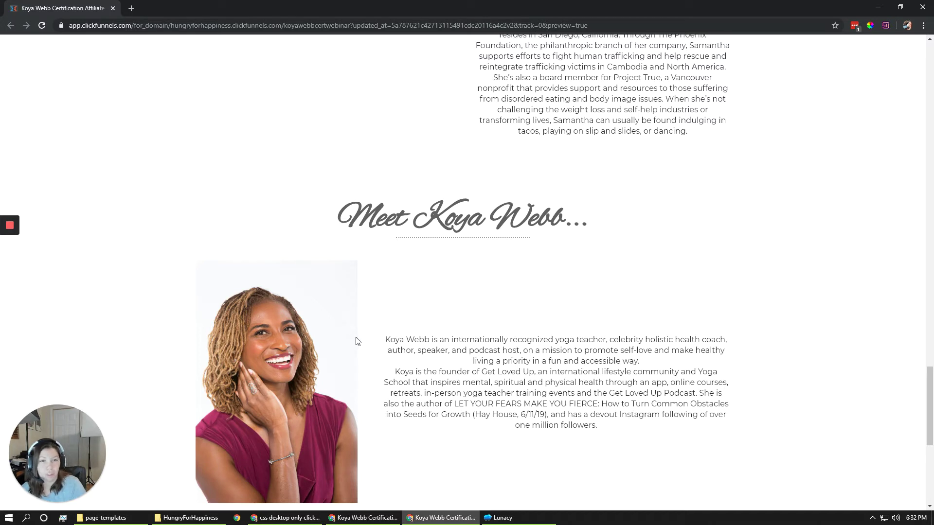
pyautogui.scroll(-2, 466, 307)
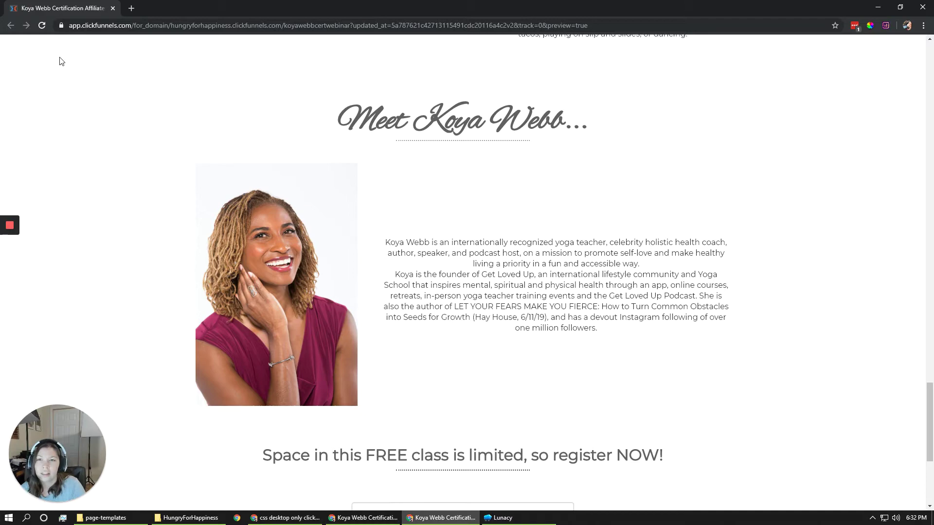
# Step: Add a blank line between Koya Webb's two bio paragraphs and save the page
pyautogui.click(922, 7)
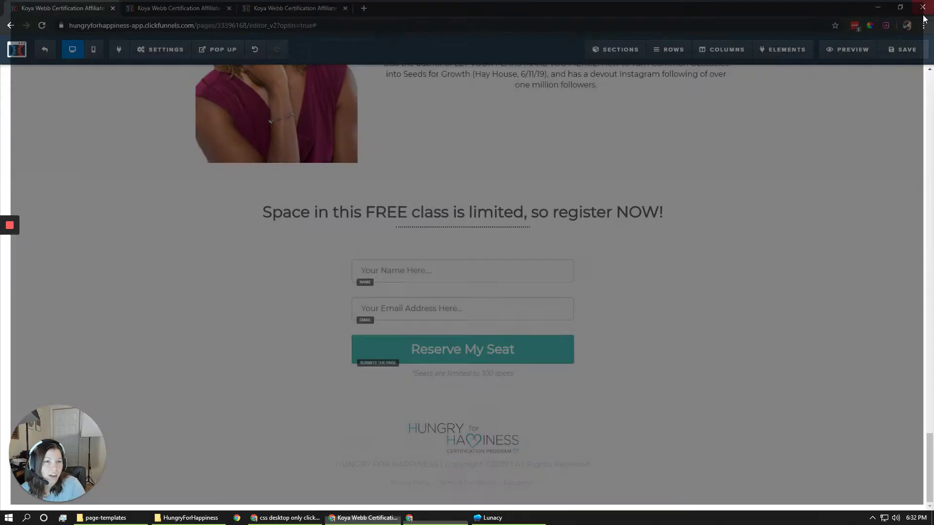
pyautogui.scroll(5, 457, 253)
pyautogui.click(598, 276)
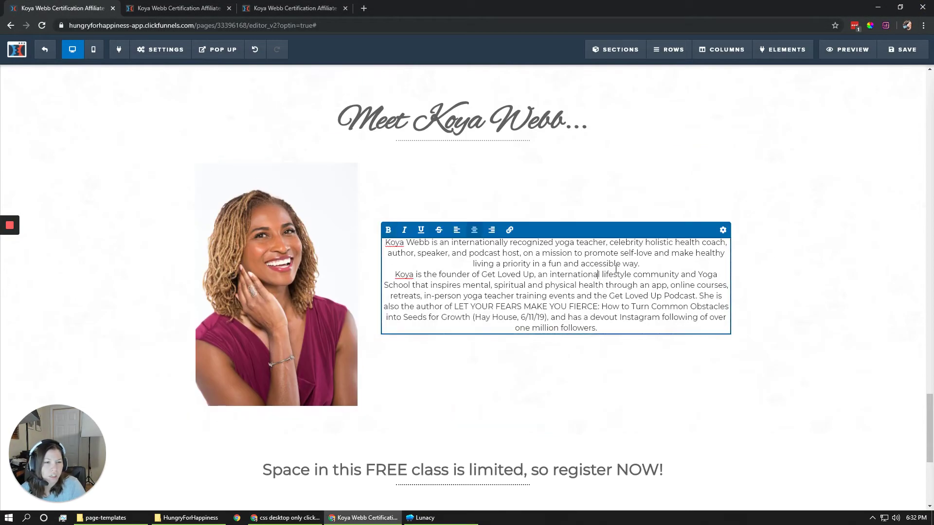
pyautogui.click(641, 264)
pyautogui.press('Return')
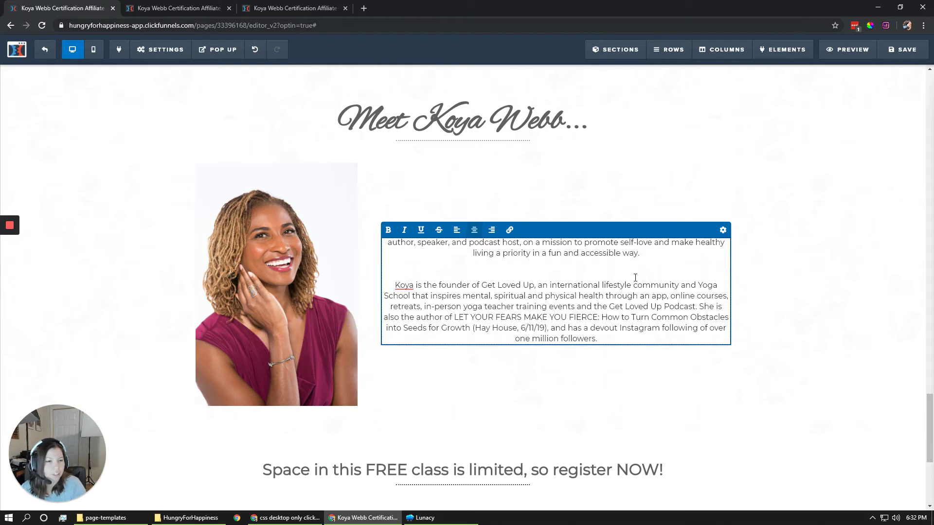
pyautogui.click(858, 241)
pyautogui.click(904, 49)
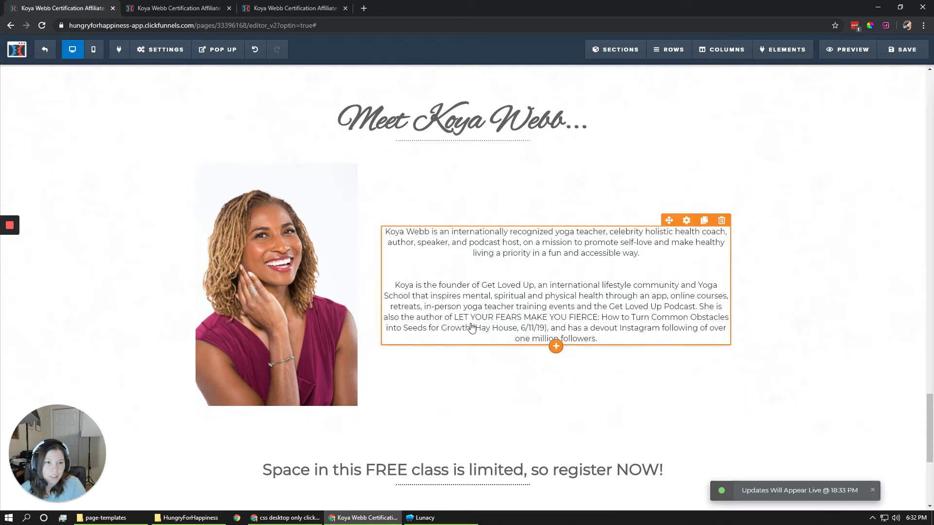
# Step: Preview the page and scroll to the Meet Koya Webb row at full width
pyautogui.moveTo(792, 55)
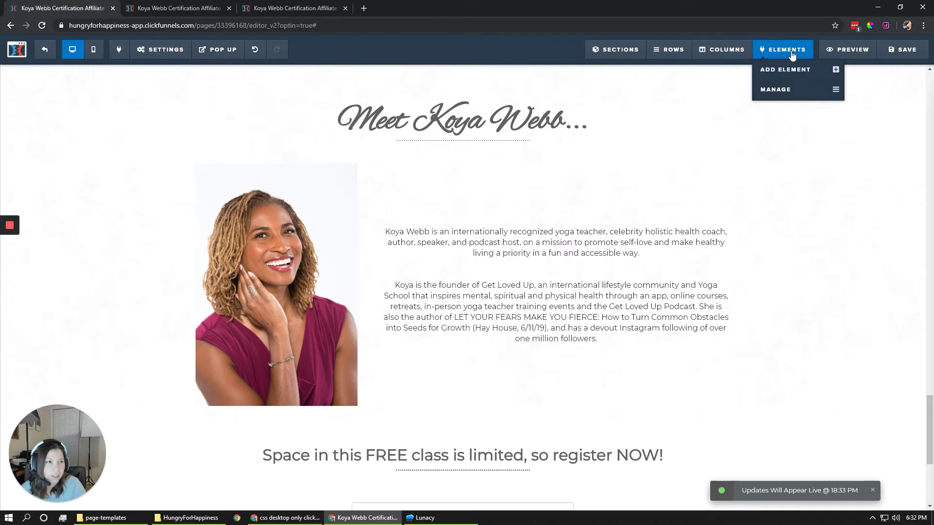
pyautogui.click(849, 50)
pyautogui.scroll(-5, 308, 300)
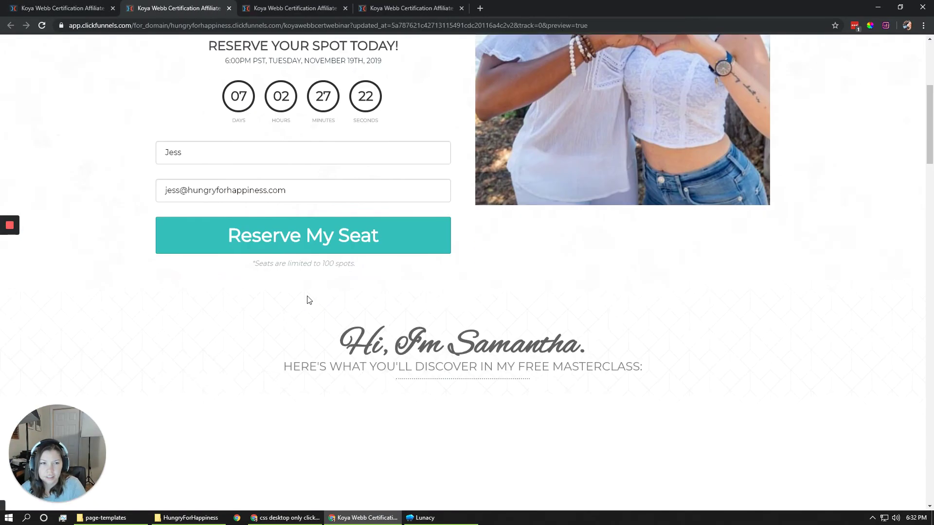
pyautogui.scroll(-20, 307, 297)
pyautogui.scroll(4, 309, 292)
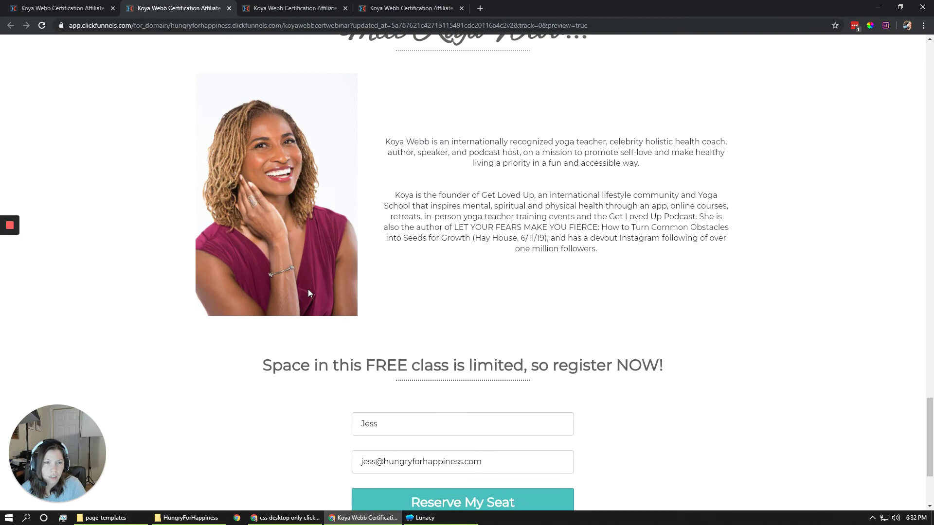
# Step: Check the row stacks in a phone-width browser window, then maximize the window again
pyautogui.click(900, 7)
pyautogui.scroll(-5, 394, 304)
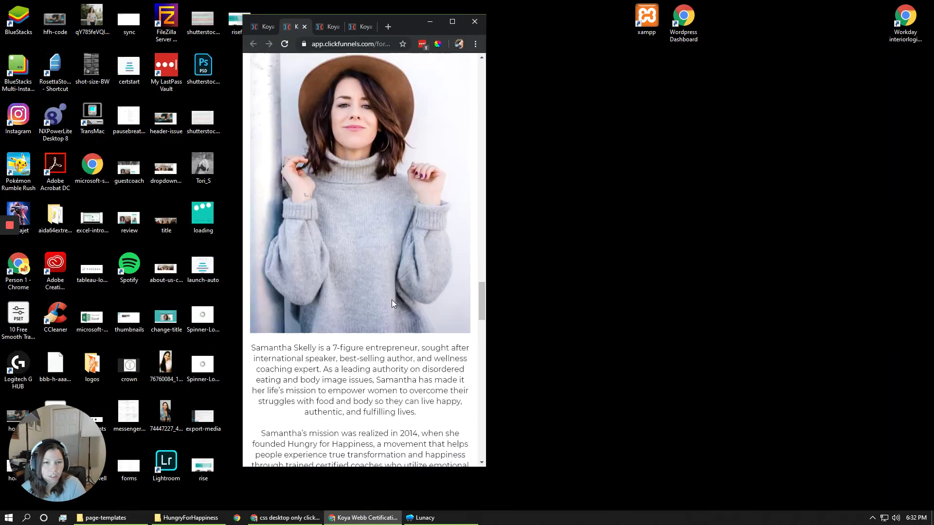
pyautogui.scroll(-15, 394, 304)
pyautogui.scroll(2, 393, 301)
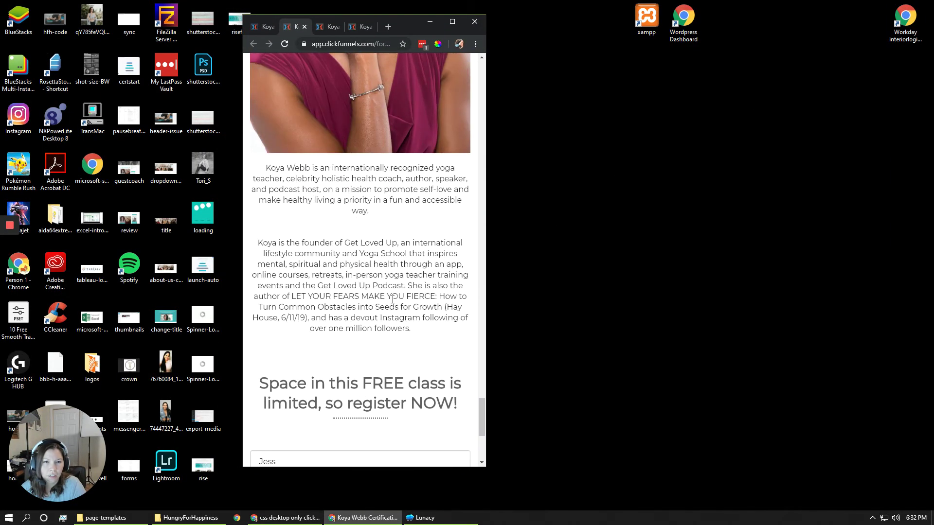
pyautogui.scroll(5, 392, 298)
pyautogui.click(456, 22)
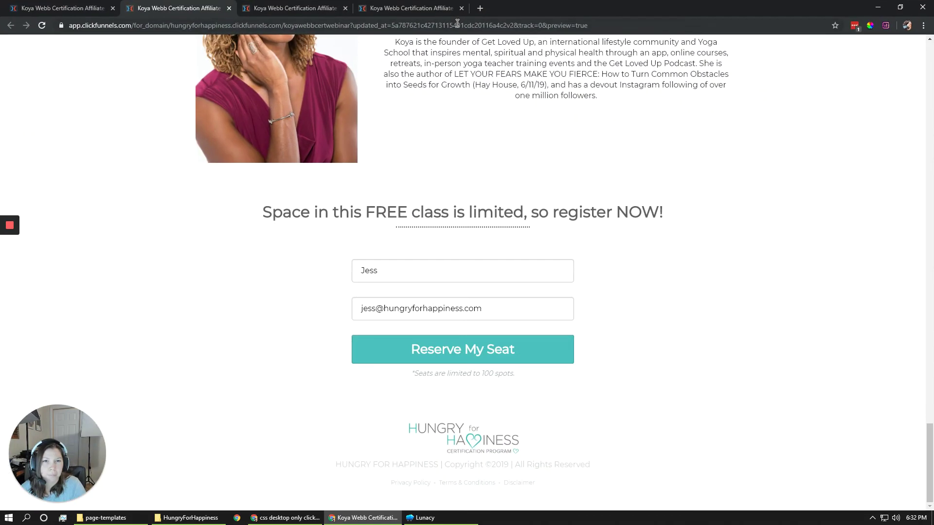
# Step: Switch back to the first browser tab showing the ClickFunnels page editor
pyautogui.click(80, 10)
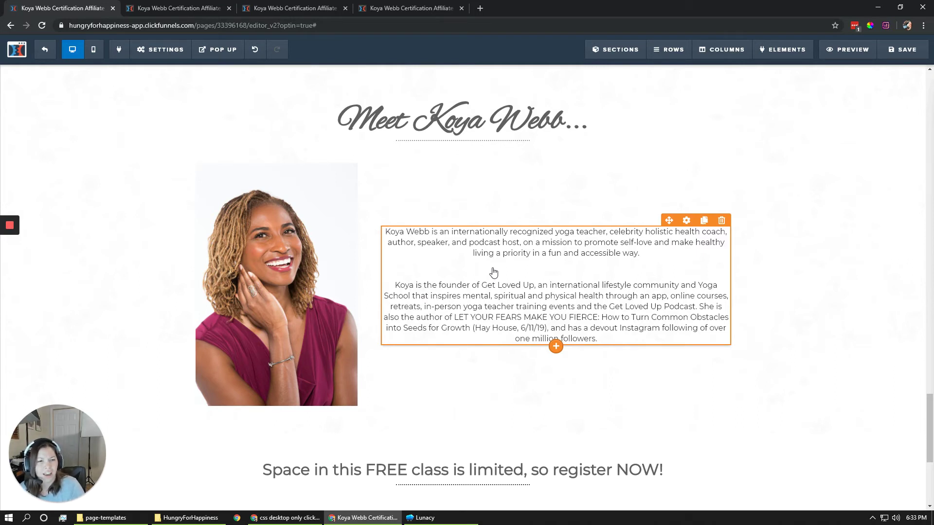
pyautogui.moveTo(161, 49)
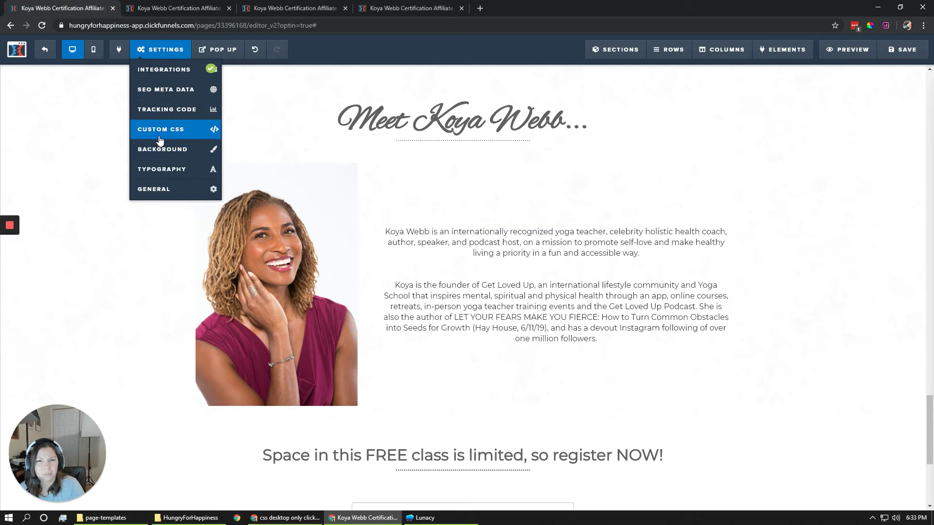
pyautogui.click(160, 134)
pyautogui.scroll(-3, 342, 262)
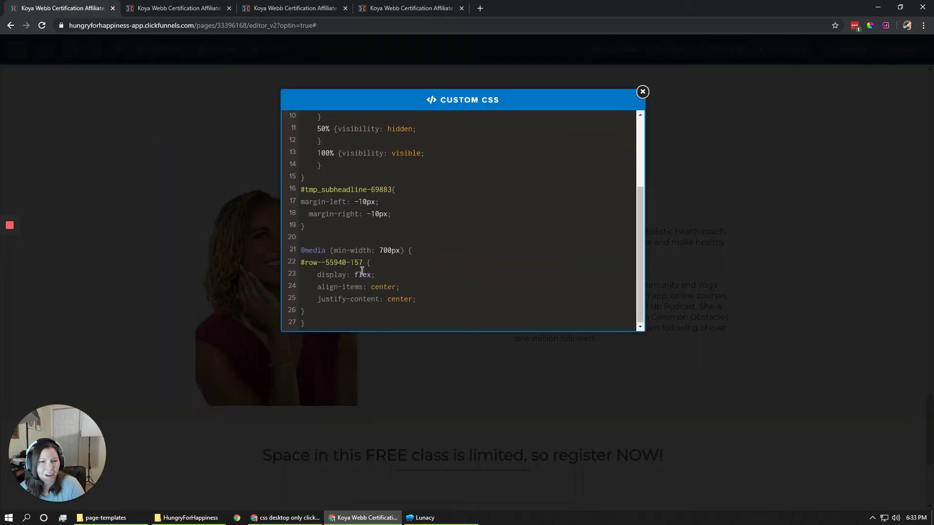
pyautogui.moveTo(330, 322); pyautogui.dragTo(300, 251)
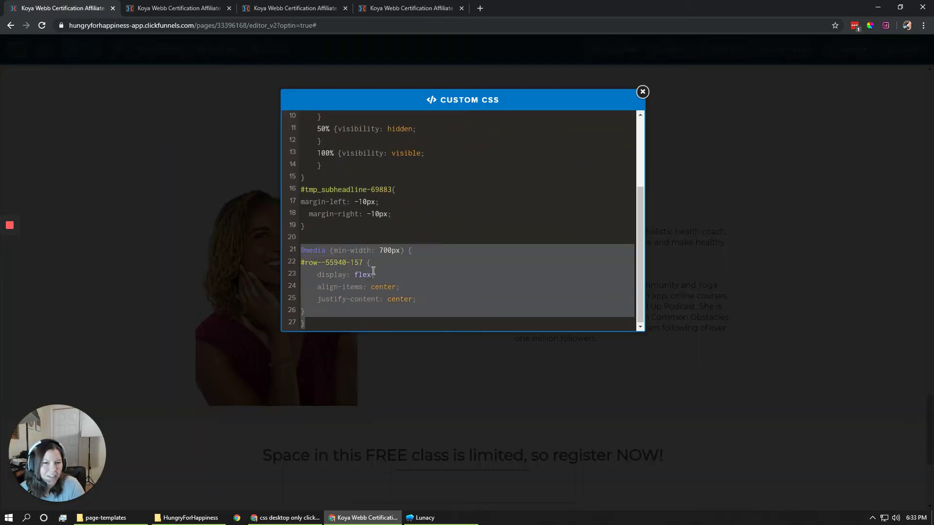
pyautogui.click(404, 302)
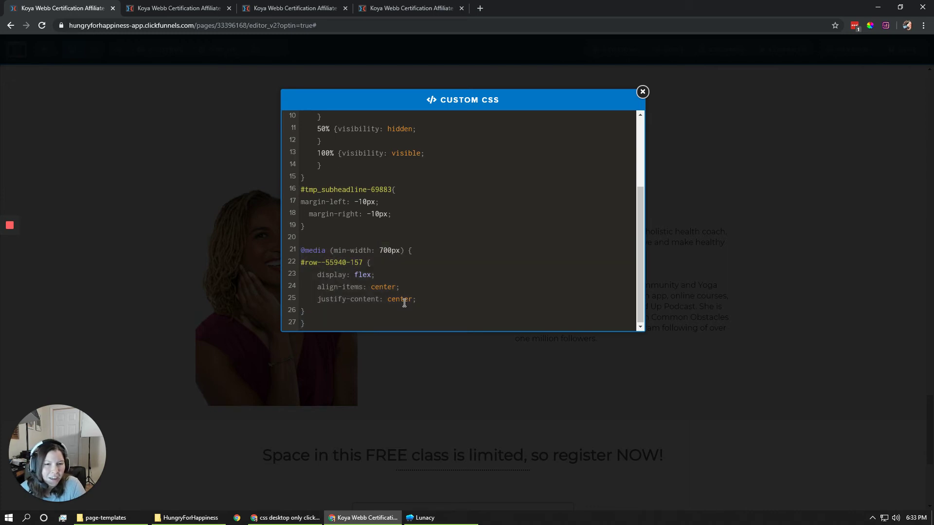
pyautogui.moveTo(362, 262); pyautogui.dragTo(301, 263)
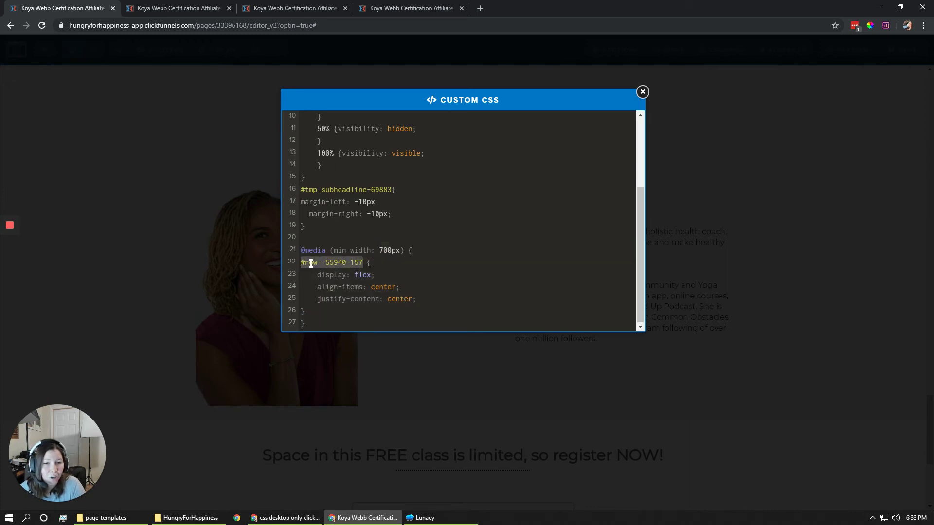
pyautogui.click(494, 389)
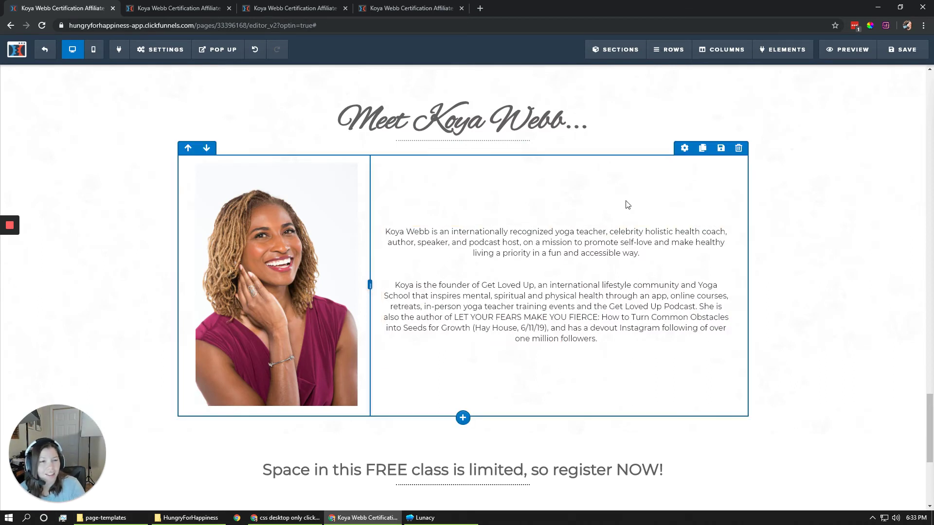
pyautogui.click(686, 149)
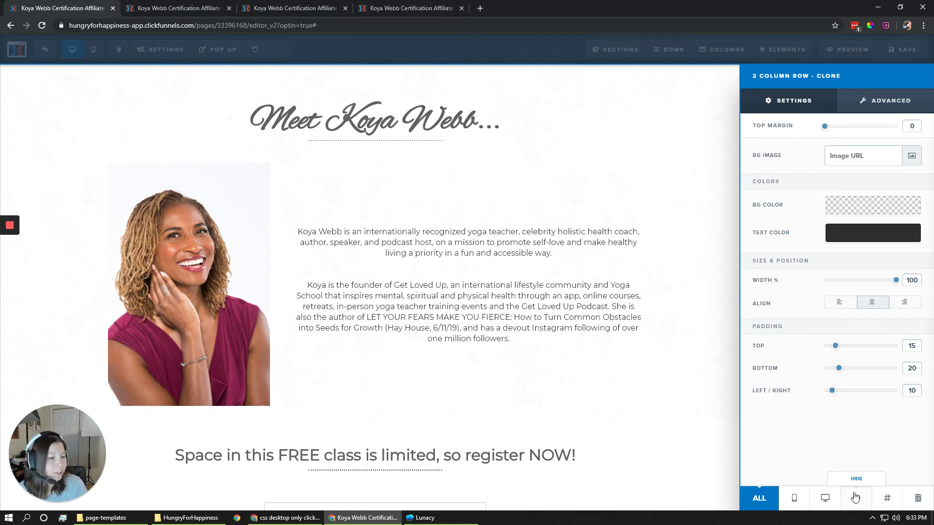
pyautogui.click(885, 499)
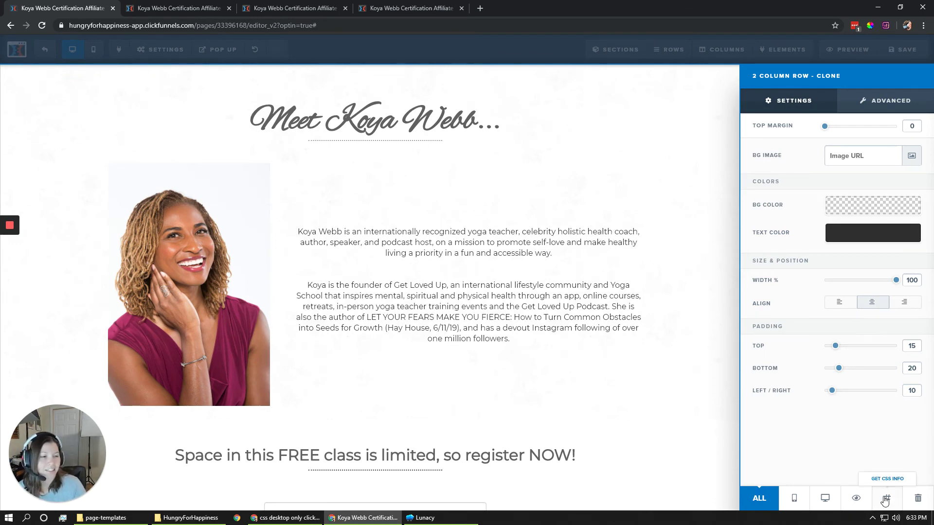
pyautogui.moveTo(446, 214); pyautogui.dragTo(328, 215)
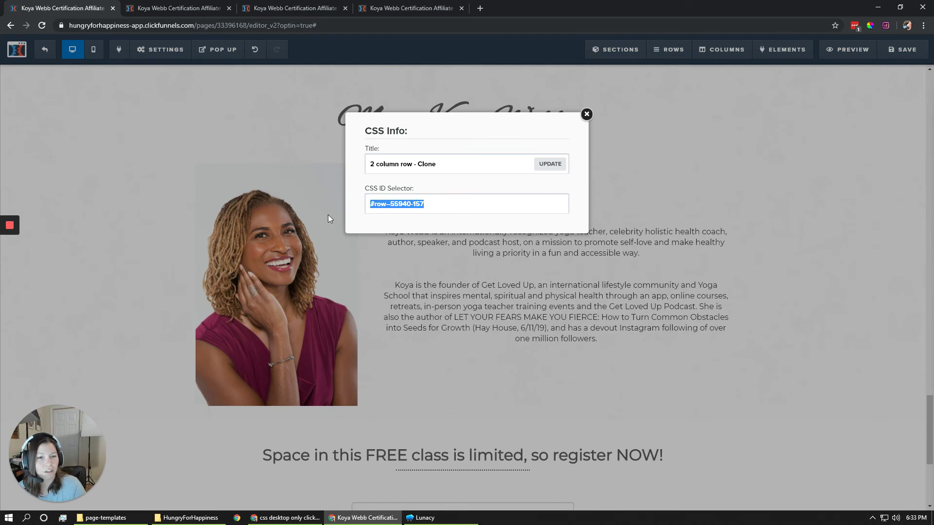
pyautogui.click(587, 115)
pyautogui.scroll(-3, 558, 299)
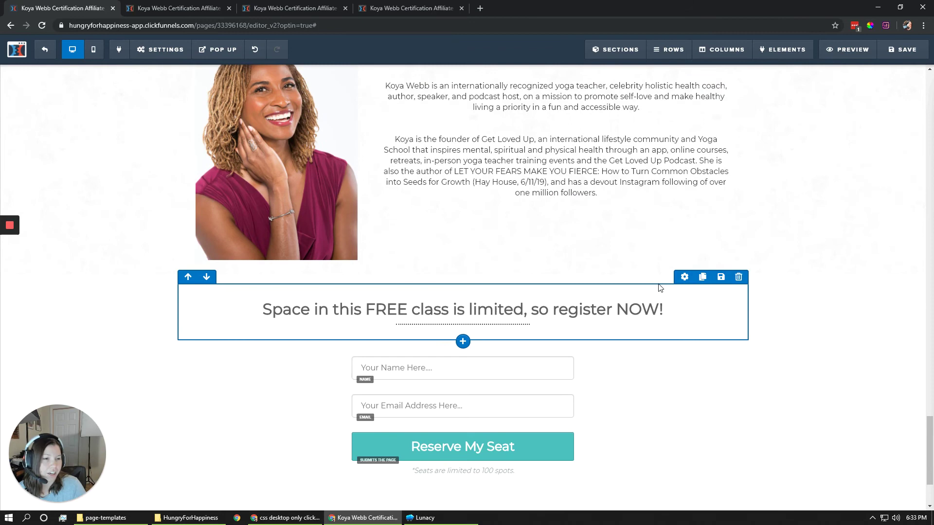
pyautogui.click(685, 278)
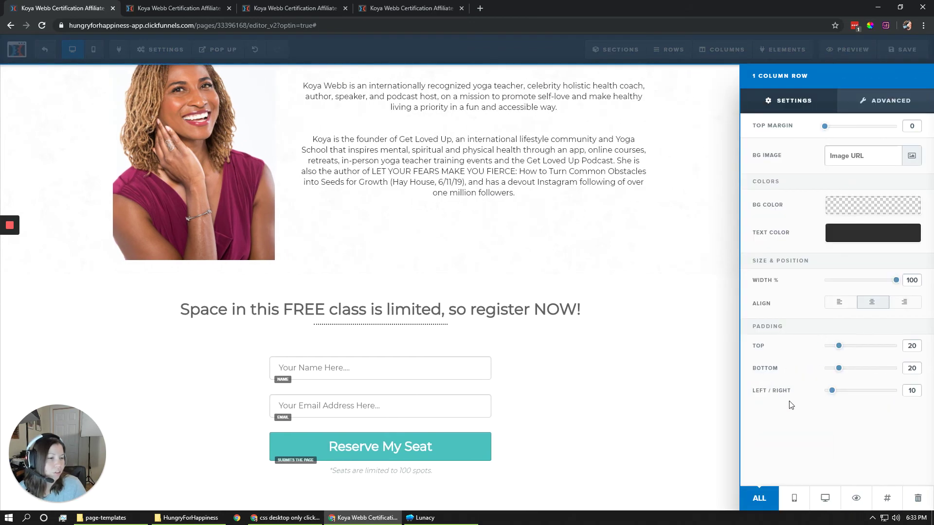
pyautogui.click(891, 497)
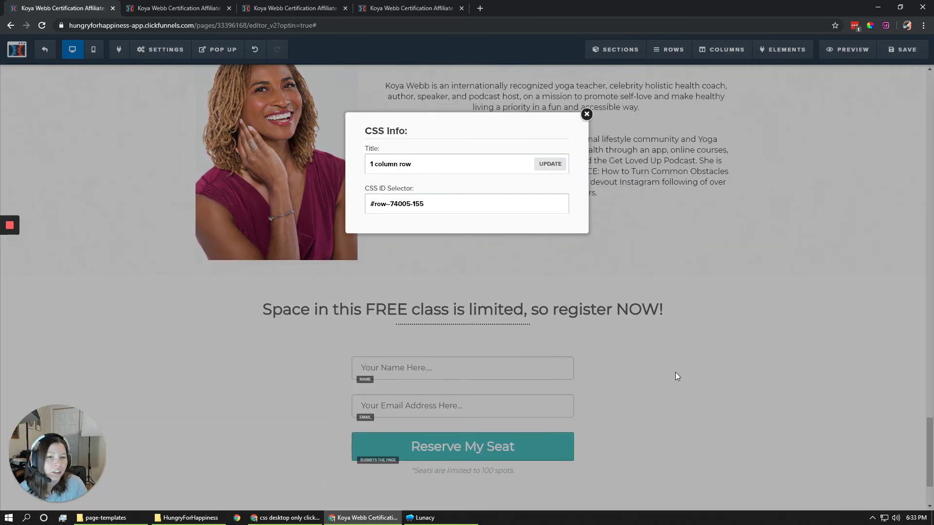
pyautogui.click(675, 373)
pyautogui.click(915, 282)
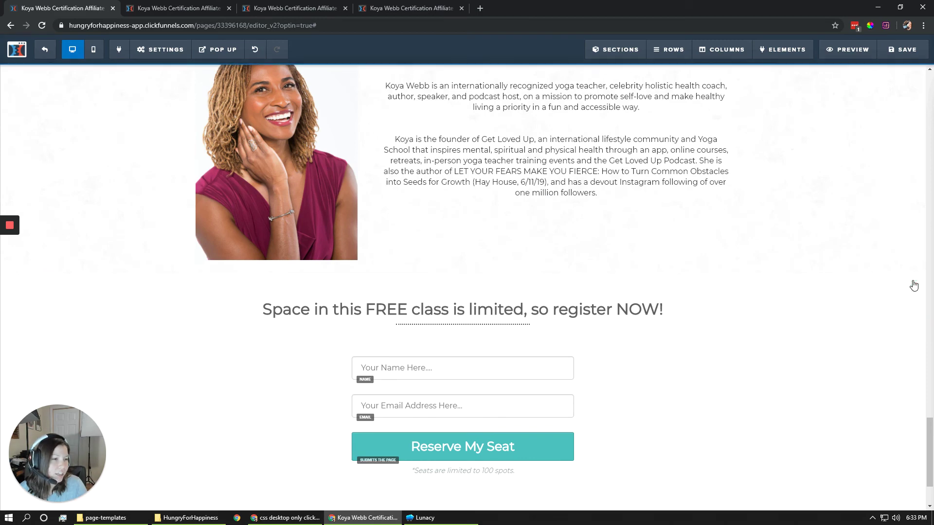
pyautogui.click(882, 497)
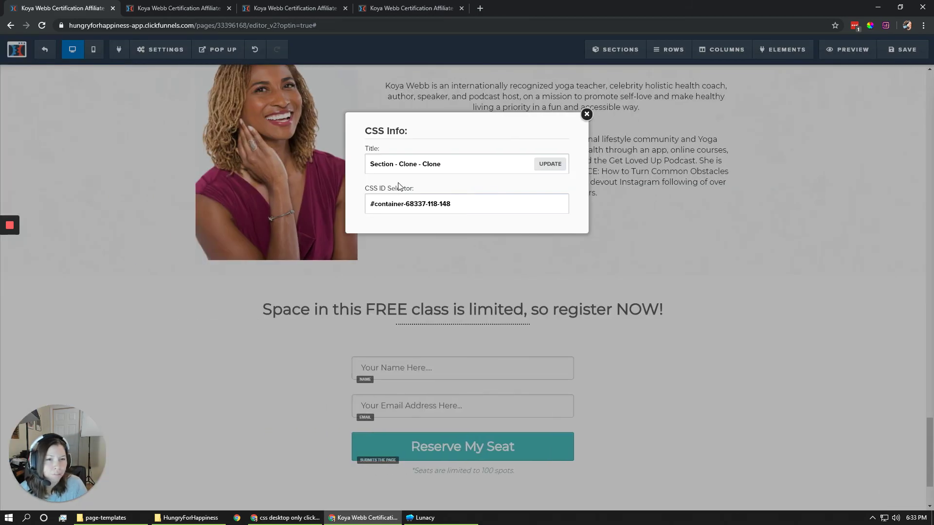
pyautogui.tripleClick(445, 204)
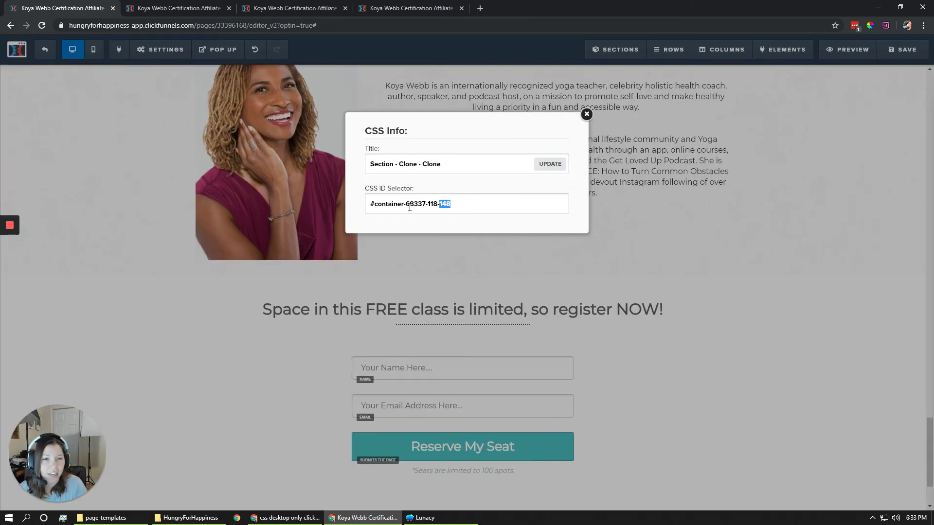
pyautogui.click(587, 114)
pyautogui.moveTo(566, 335)
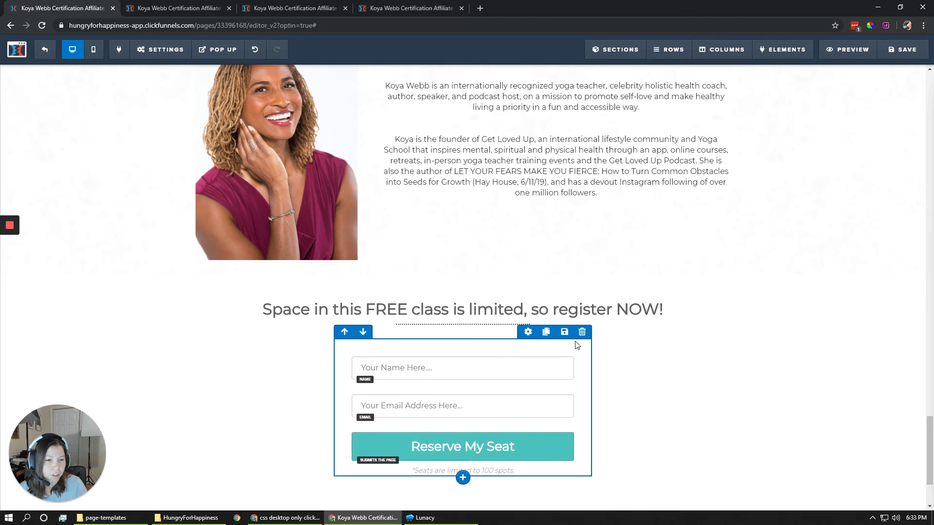
pyautogui.click(528, 332)
pyautogui.click(883, 498)
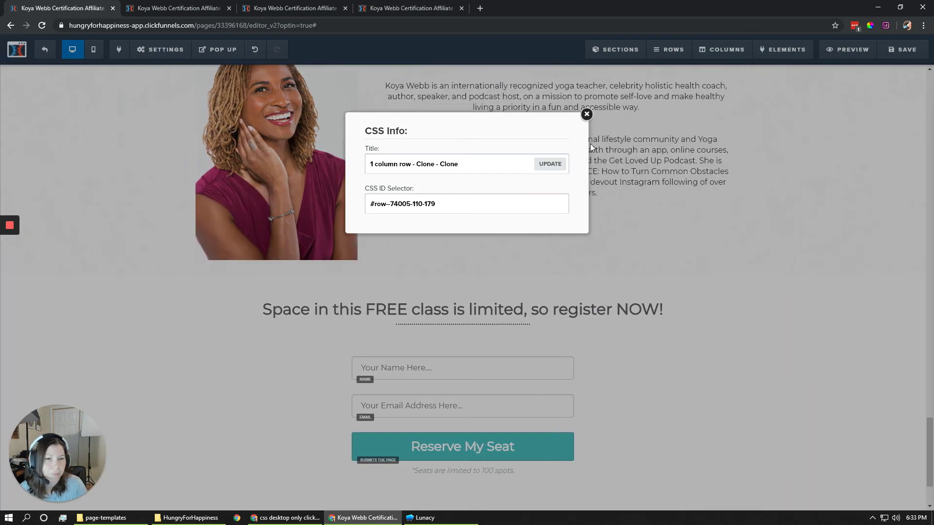
pyautogui.click(587, 114)
pyautogui.scroll(3, 562, 339)
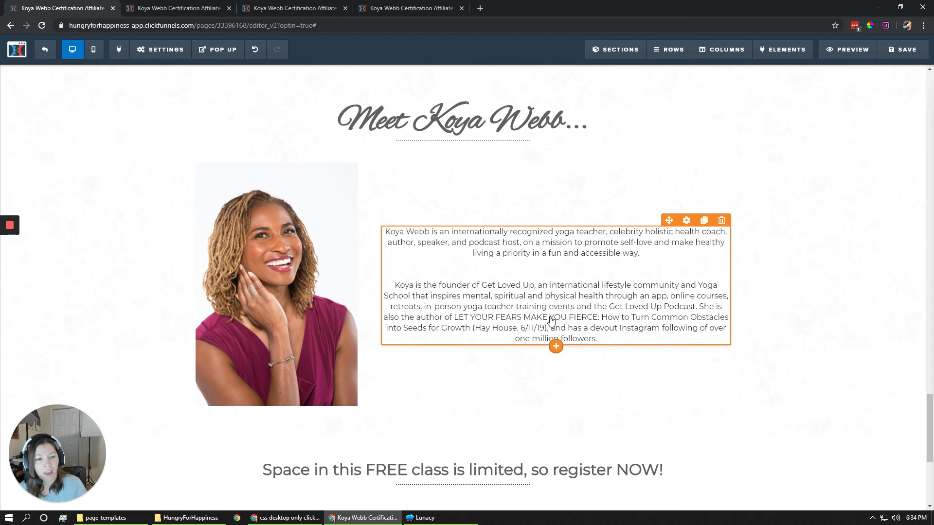
pyautogui.click(551, 321)
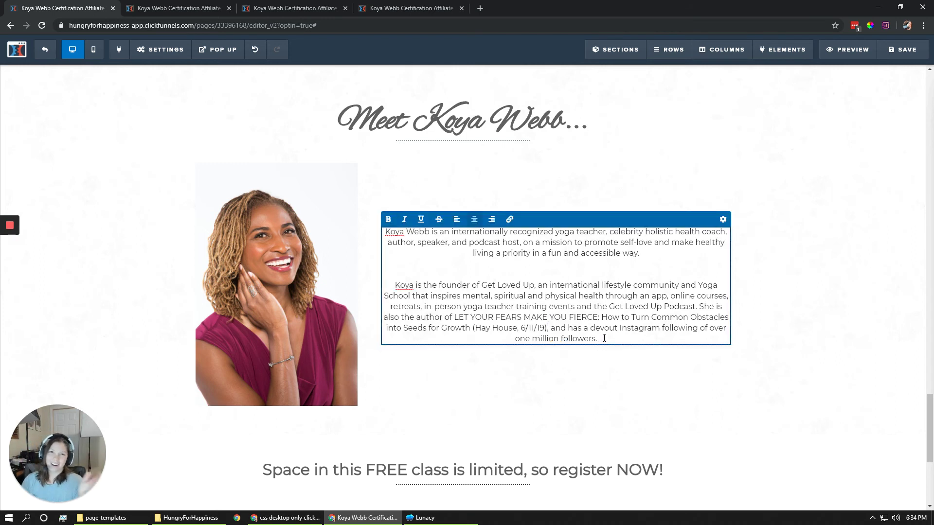